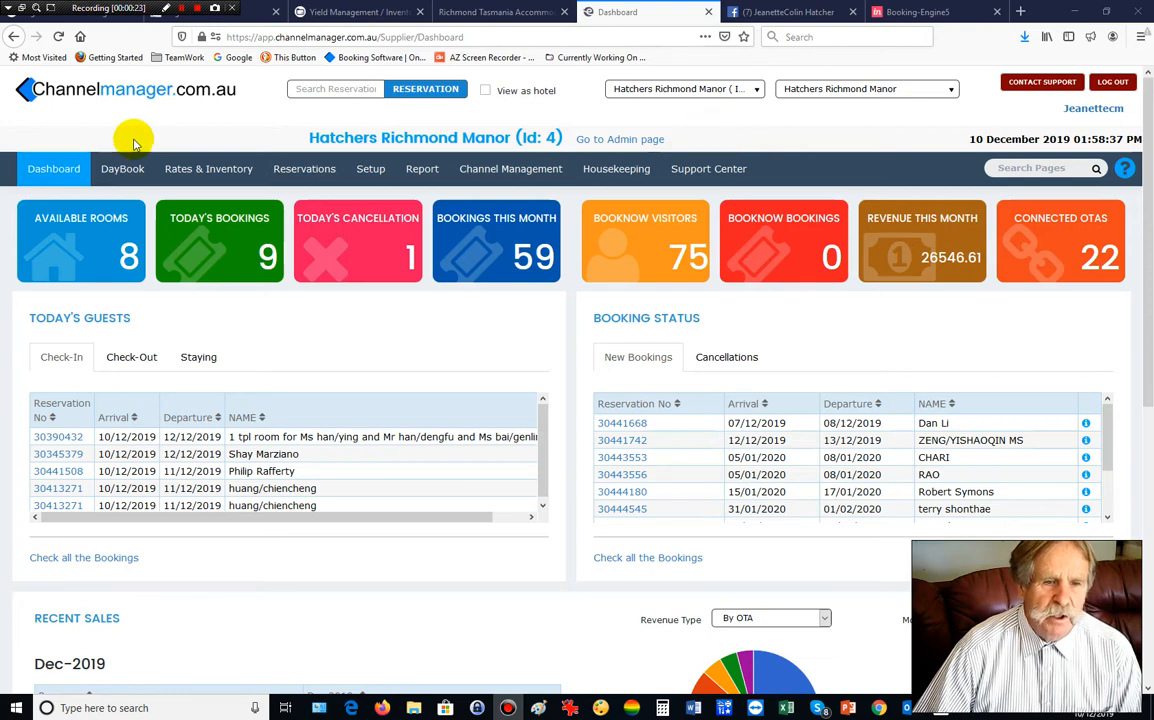
Open the DayBook room grid for Hatchers Richmond Manor from the DayBook menu.
mouse_move(115, 165)
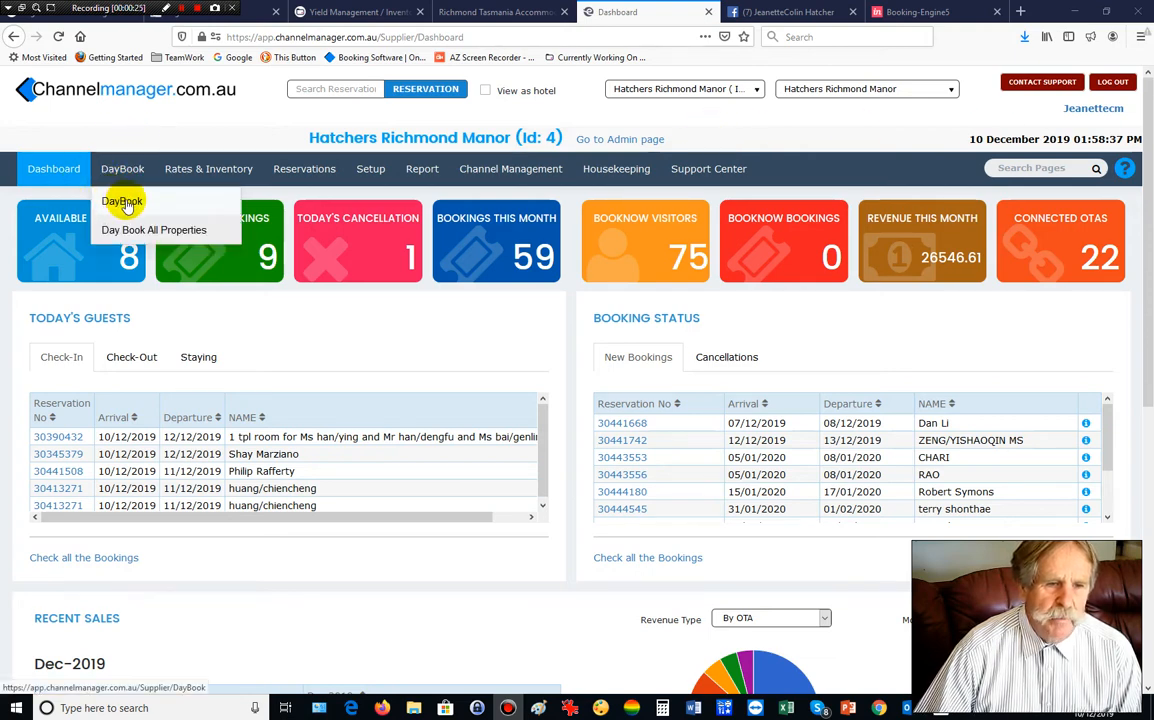
click(126, 202)
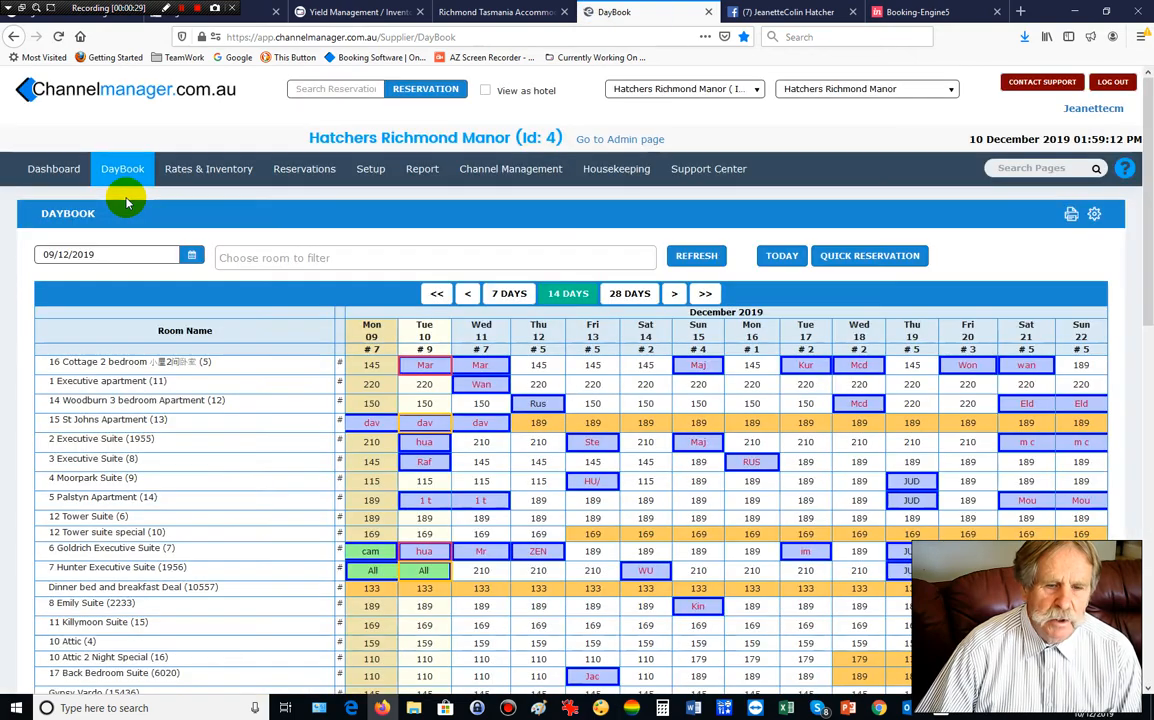
Open the Stone Cottage booking from the DayBook grid and bring its daily charges table into view.
scroll(124, 196, down, 4)
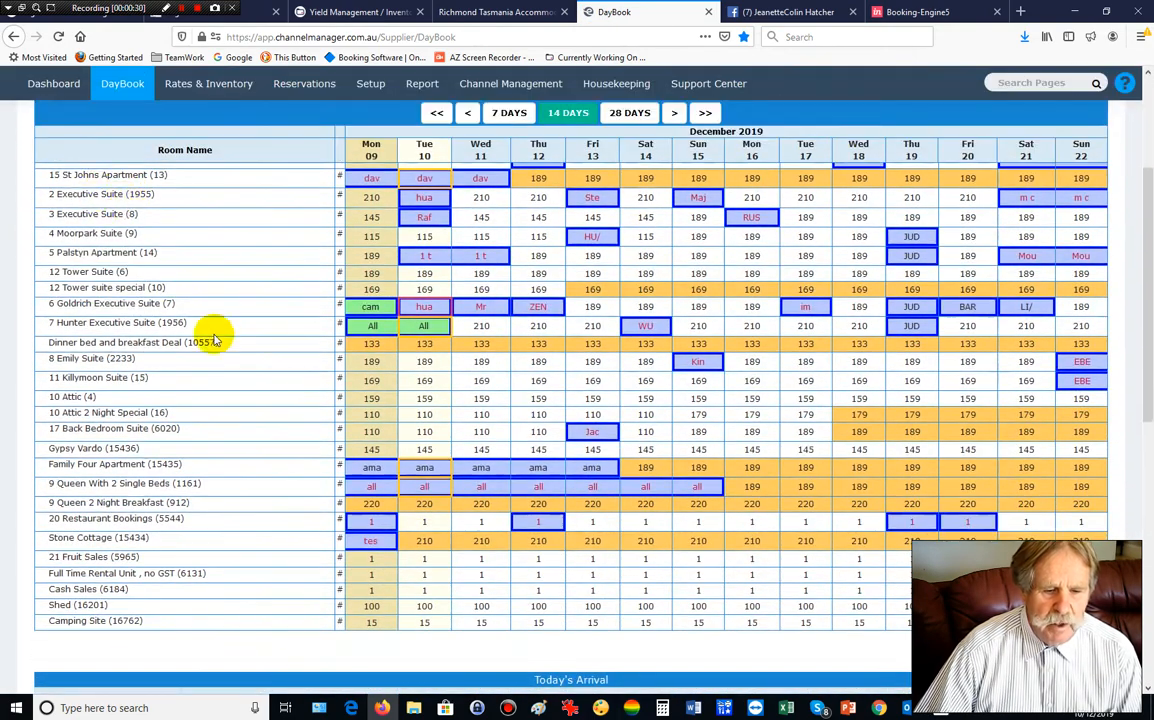
click(371, 542)
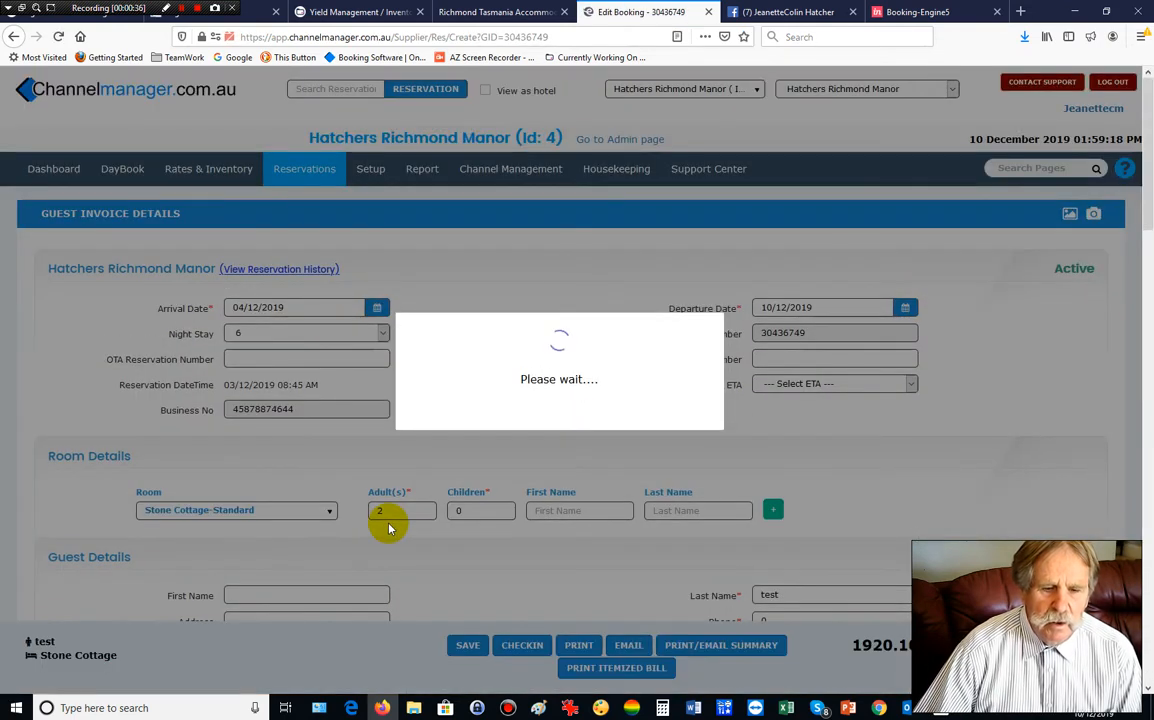
scroll(386, 524, down, 4)
scroll(388, 521, down, 20)
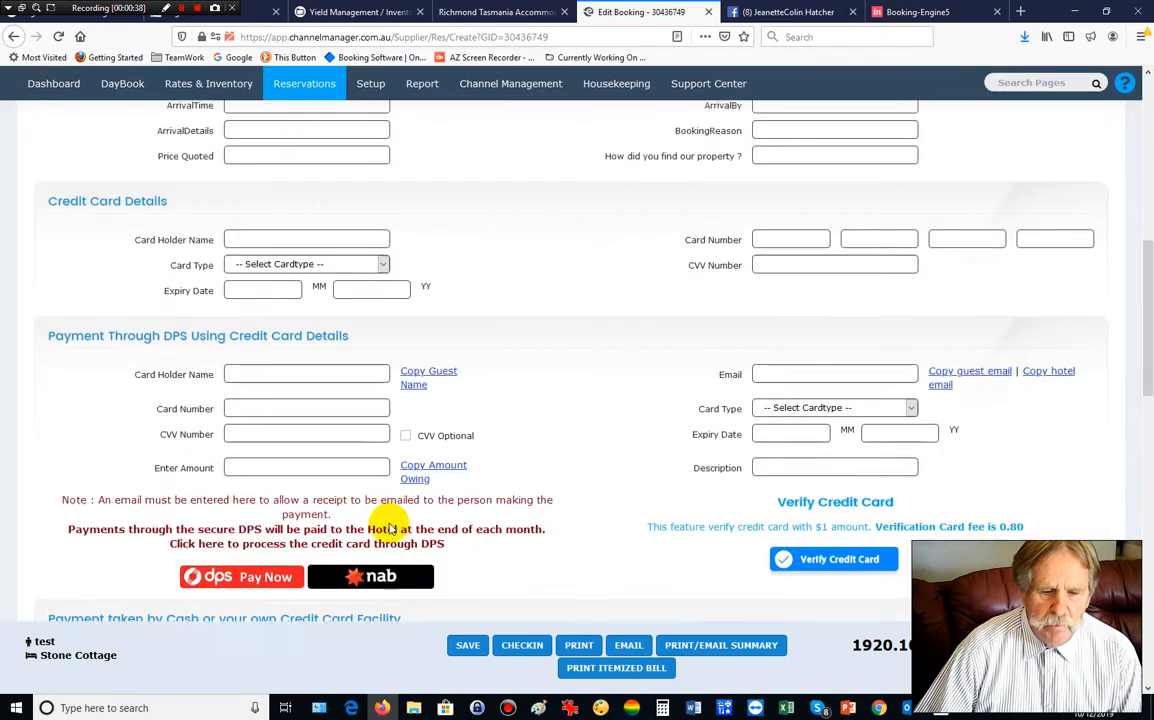
scroll(388, 524, up, 3)
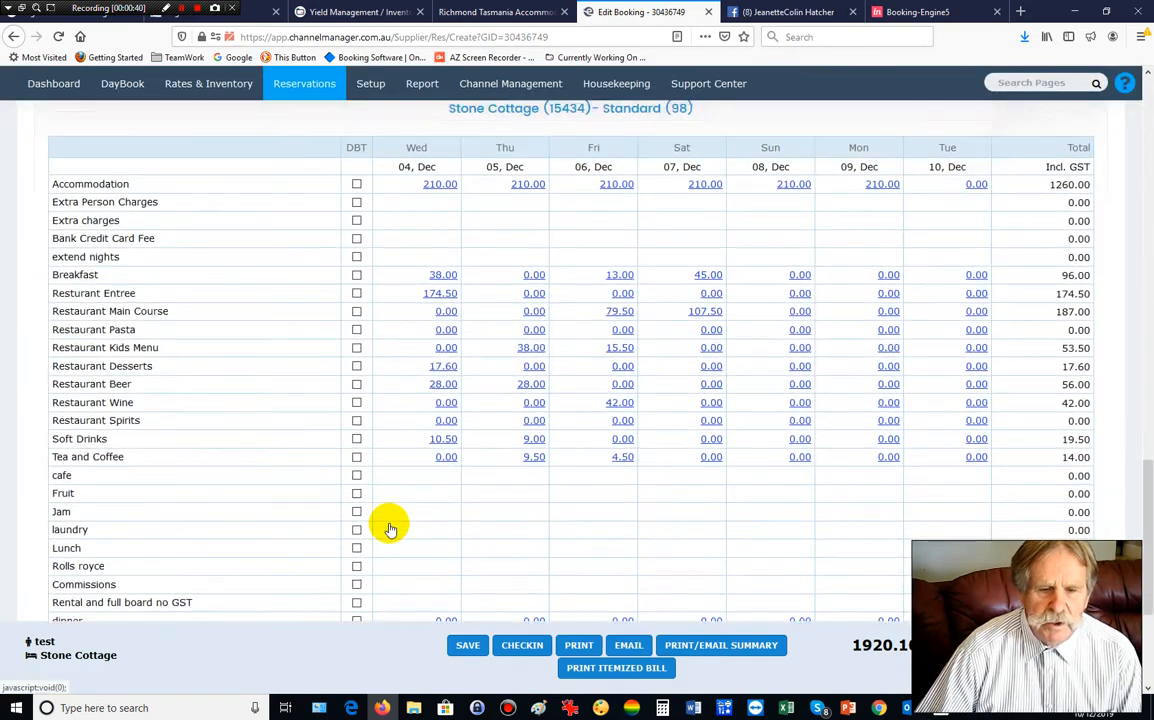
scroll(350, 505, down, 2)
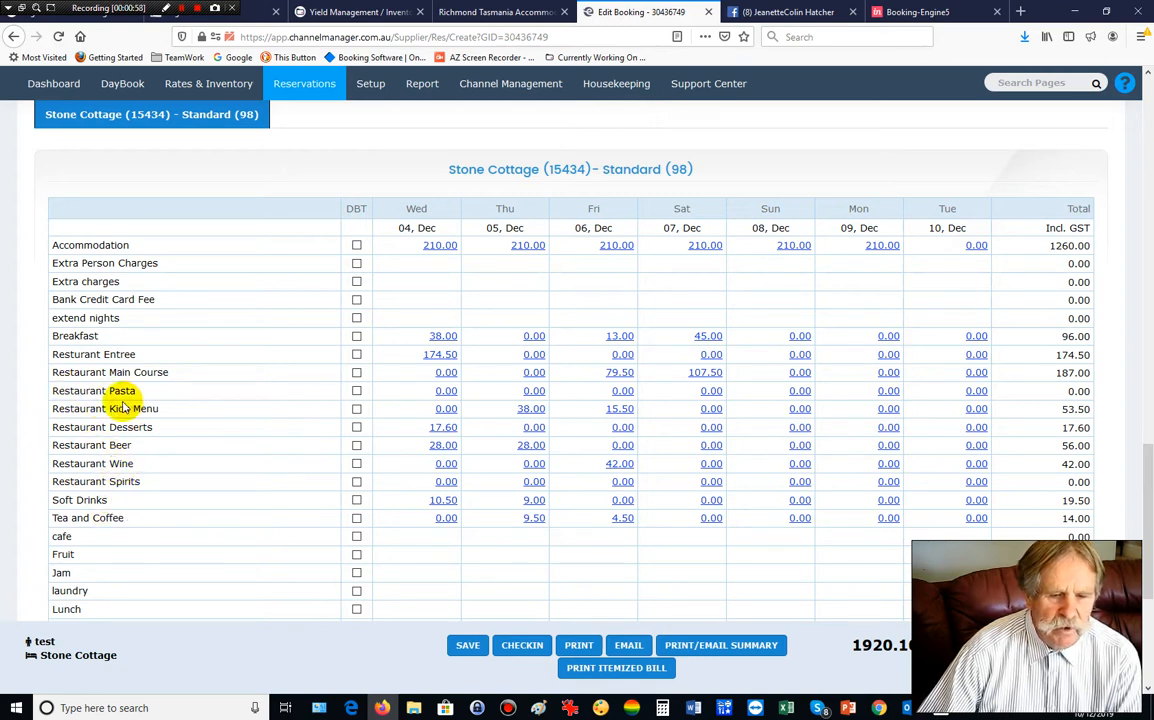
Itemise 5 December's main courses as Lamb Chops, Local Salmon and Vegetarian Pasta at 20.10, and save.
click(534, 372)
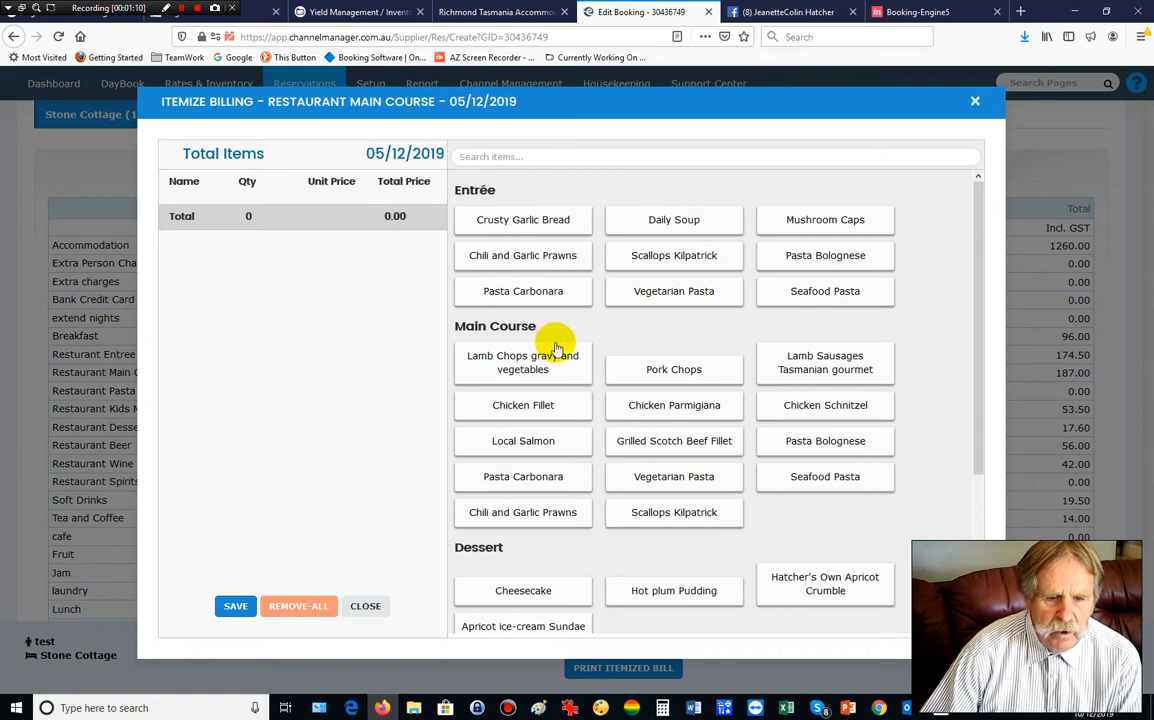
scroll(555, 345, down, 3)
click(529, 219)
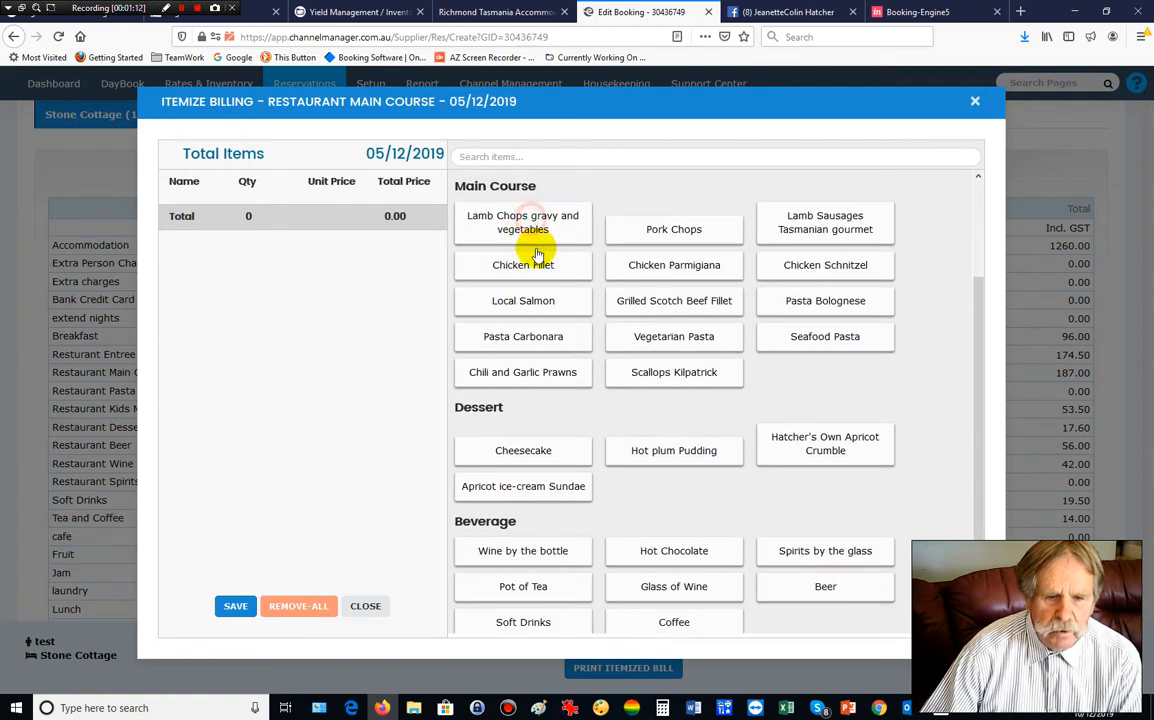
click(538, 300)
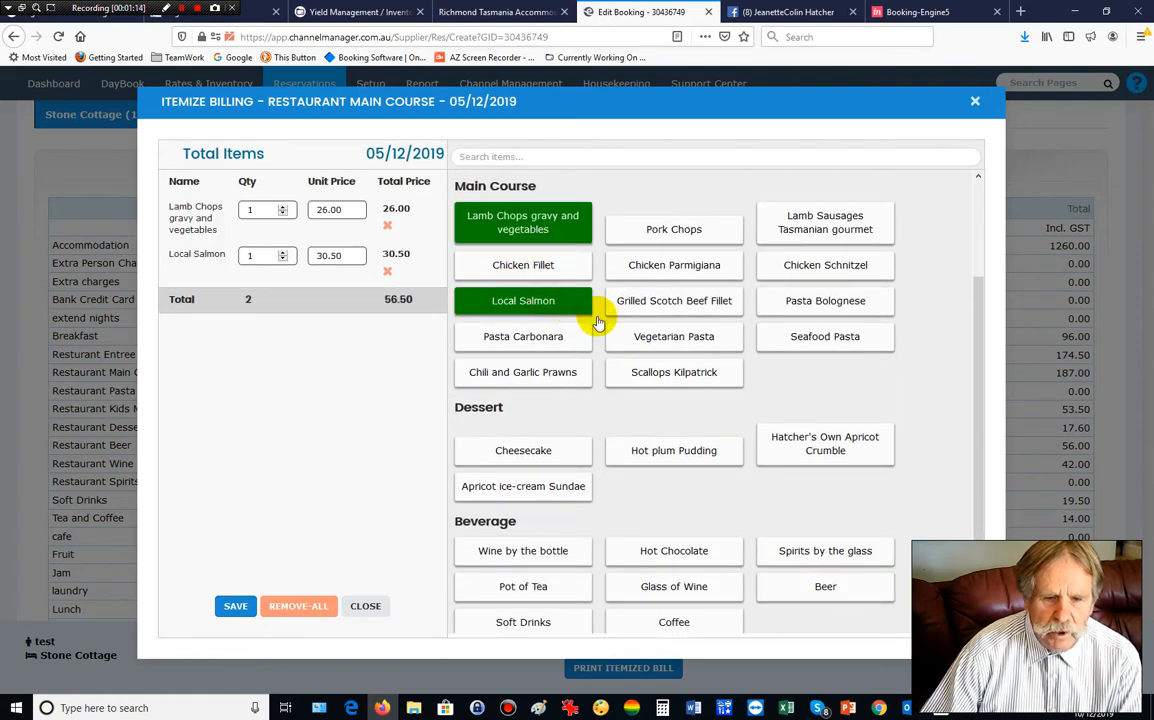
click(680, 340)
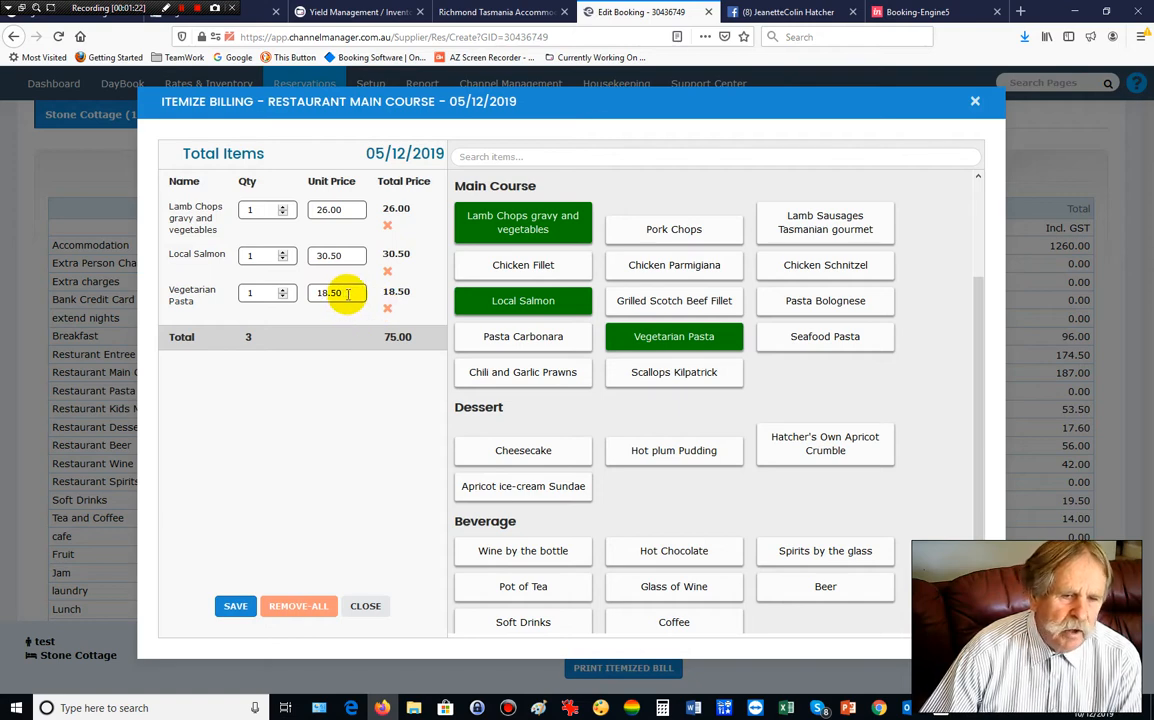
drag(348, 292, 319, 295)
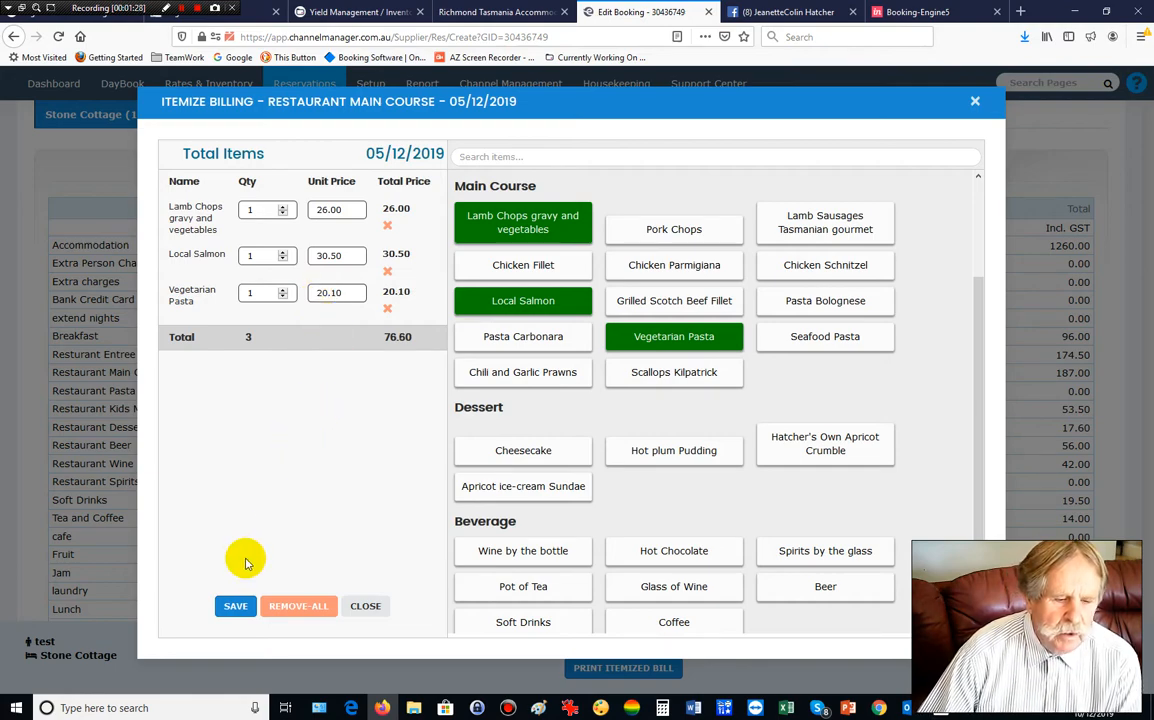
click(236, 606)
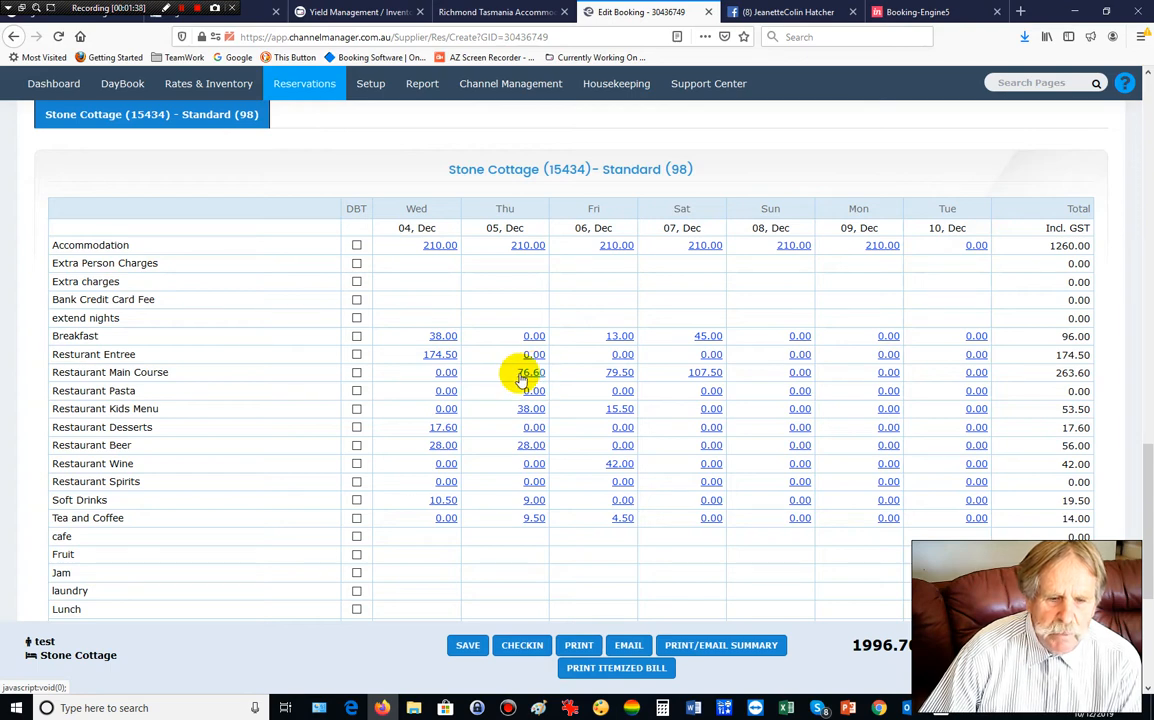
Open the Stone Cottage booking's printable tax invoice with the PRINT button.
scroll(497, 443, down, 2)
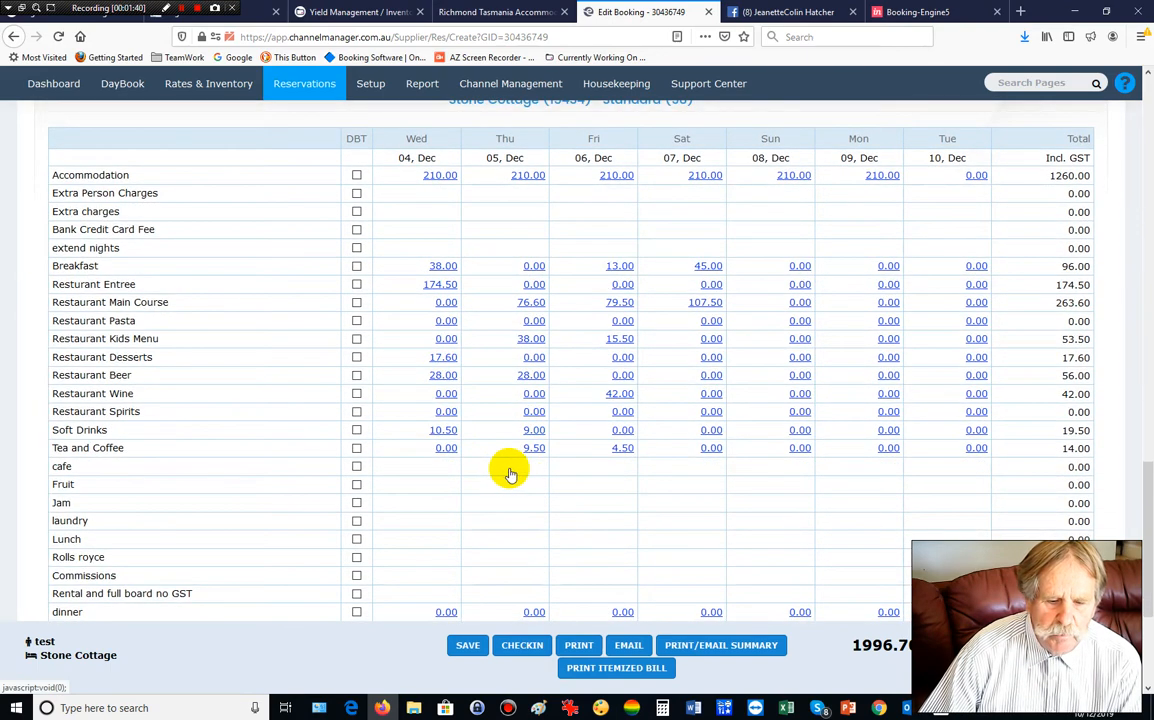
click(580, 647)
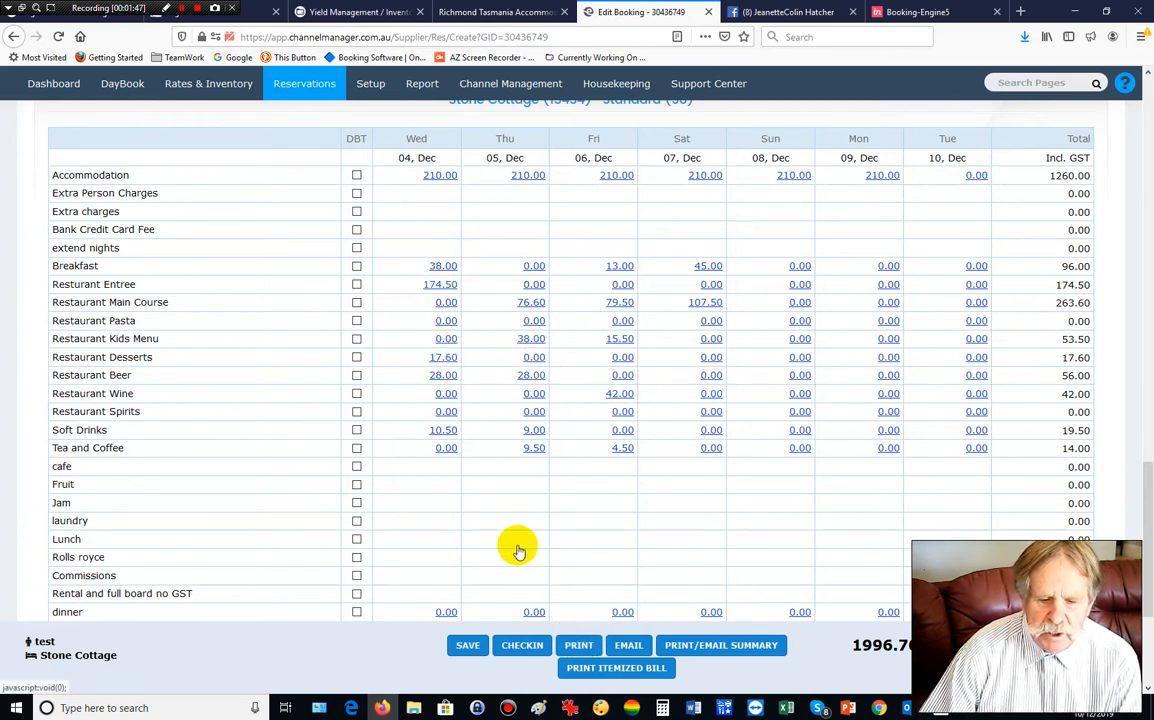
click(579, 645)
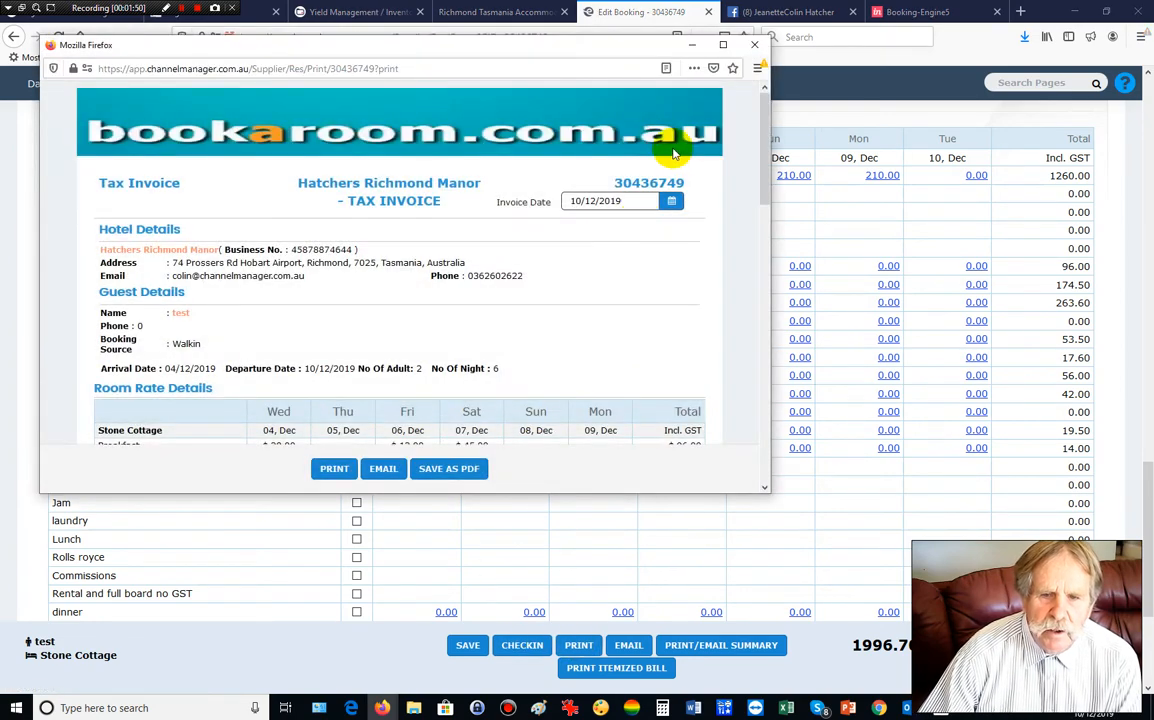
Maximise the tax invoice, check the Room Rate Details and Itemize Billing sections, then close it.
click(723, 44)
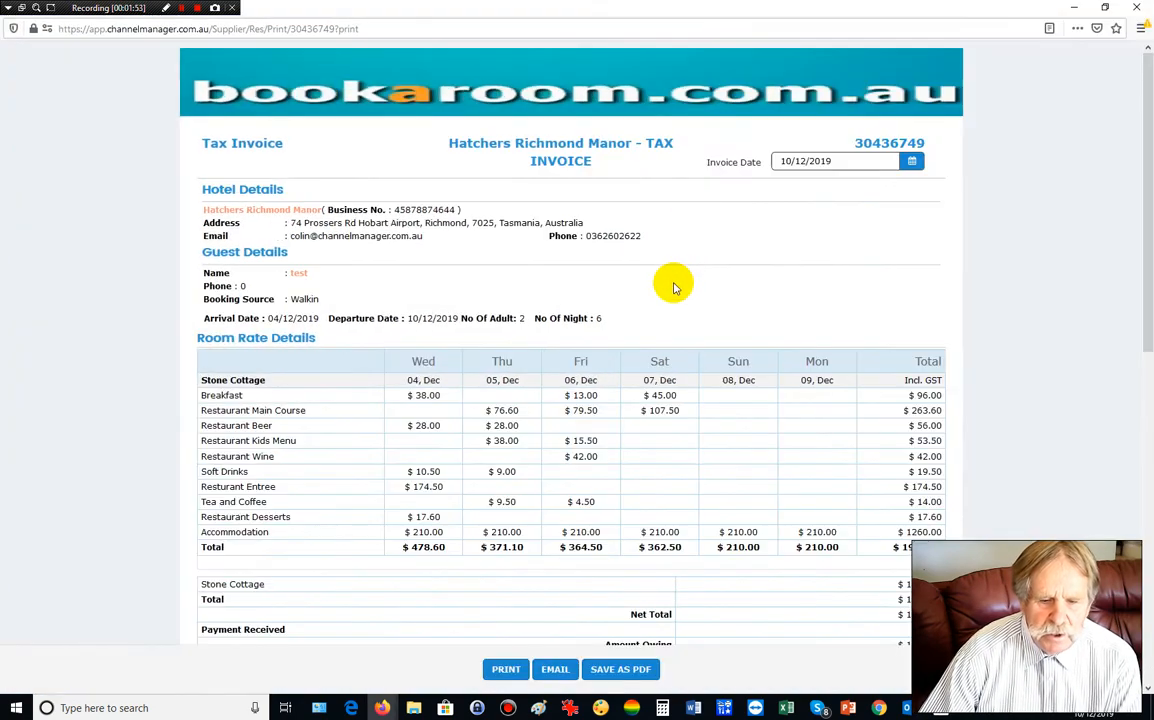
scroll(674, 288, down, 8)
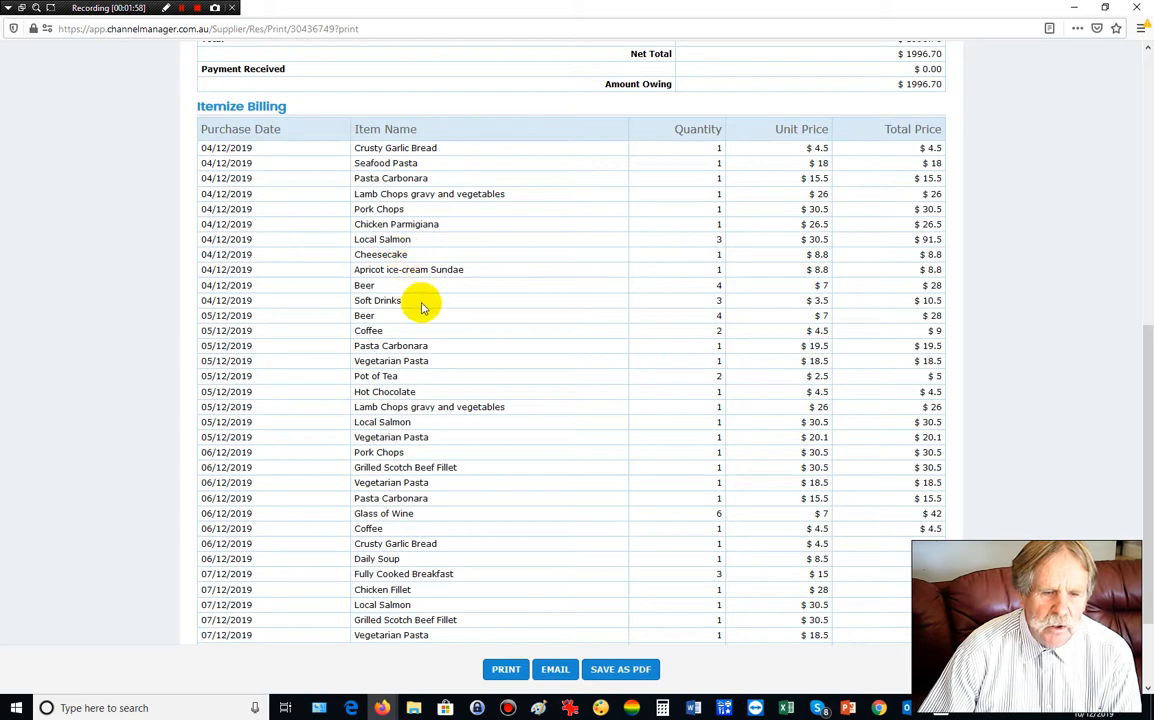
scroll(525, 350, down, 3)
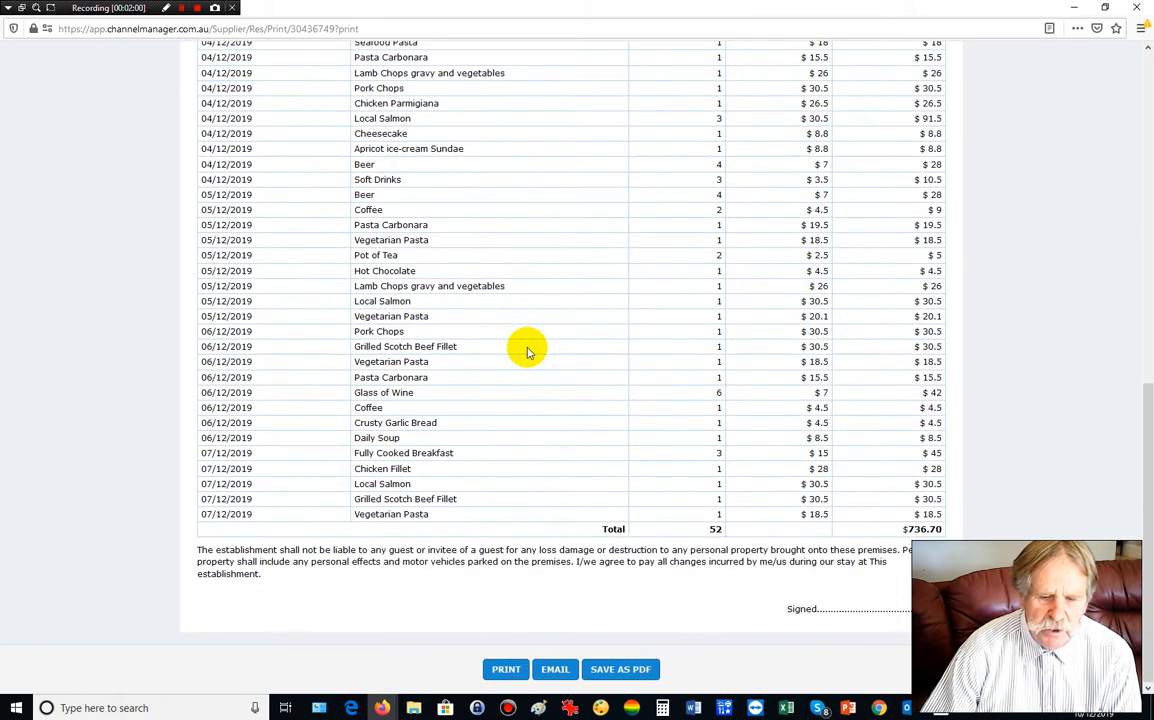
scroll(529, 350, up, 20)
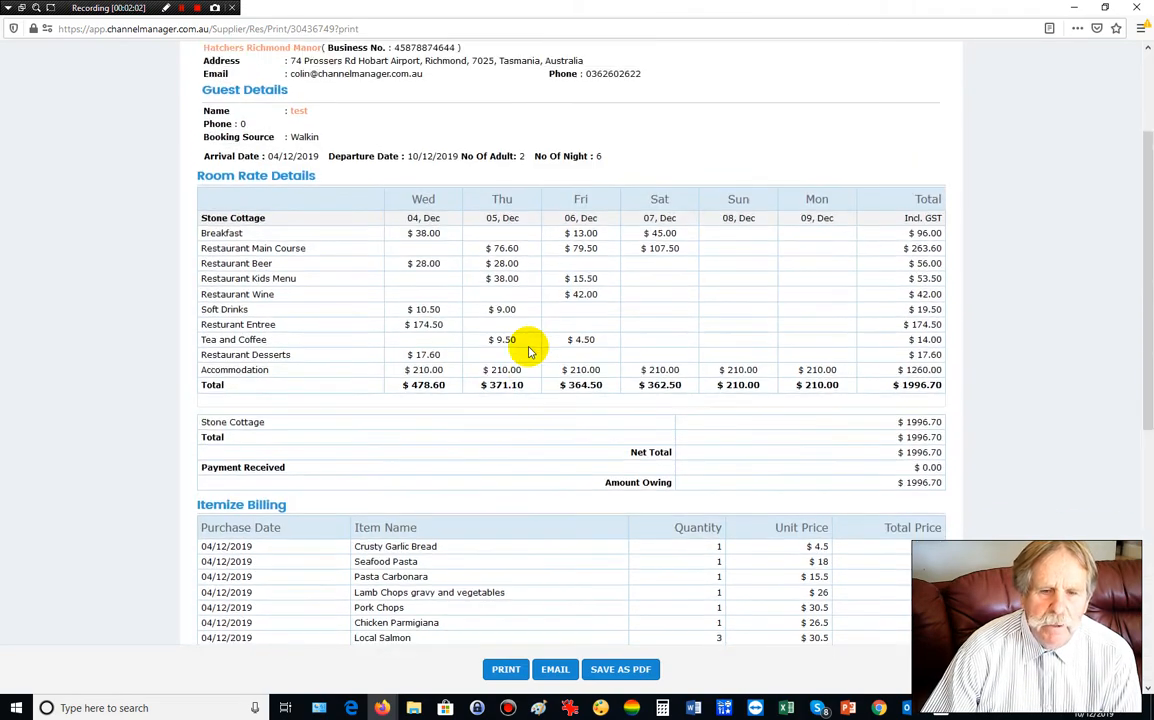
scroll(529, 350, down, 2)
scroll(529, 350, up, 2)
scroll(529, 350, down, 10)
scroll(529, 350, down, 5)
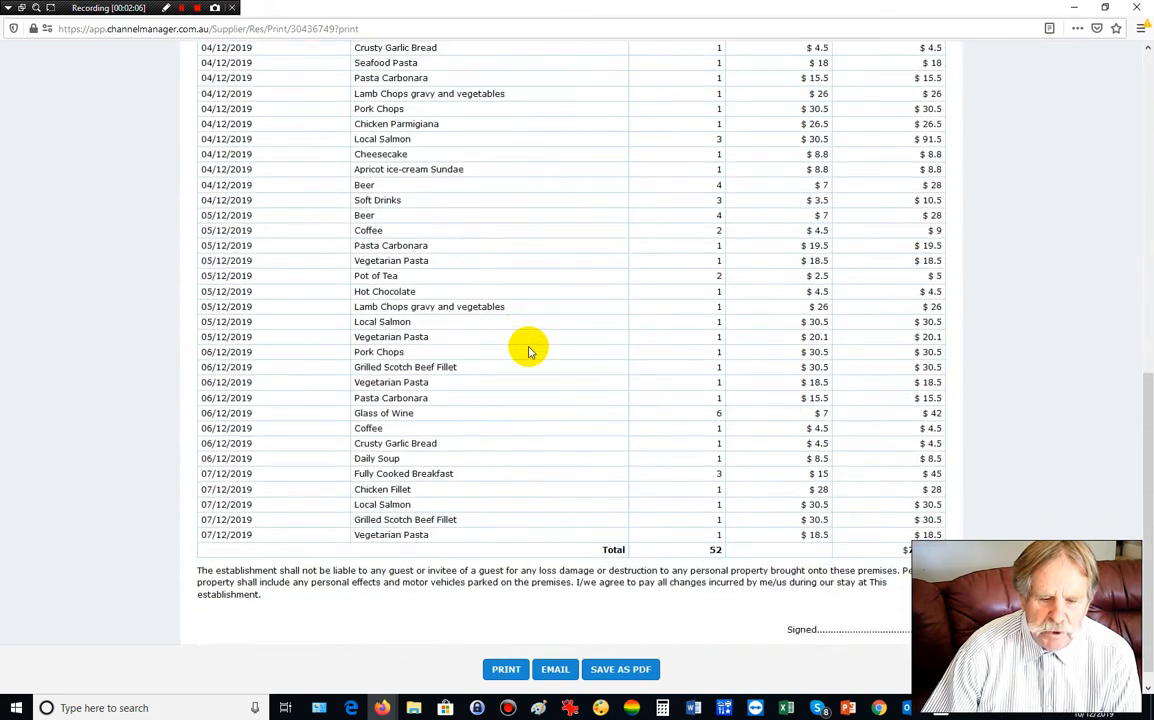
scroll(529, 350, up, 8)
scroll(529, 350, up, 1)
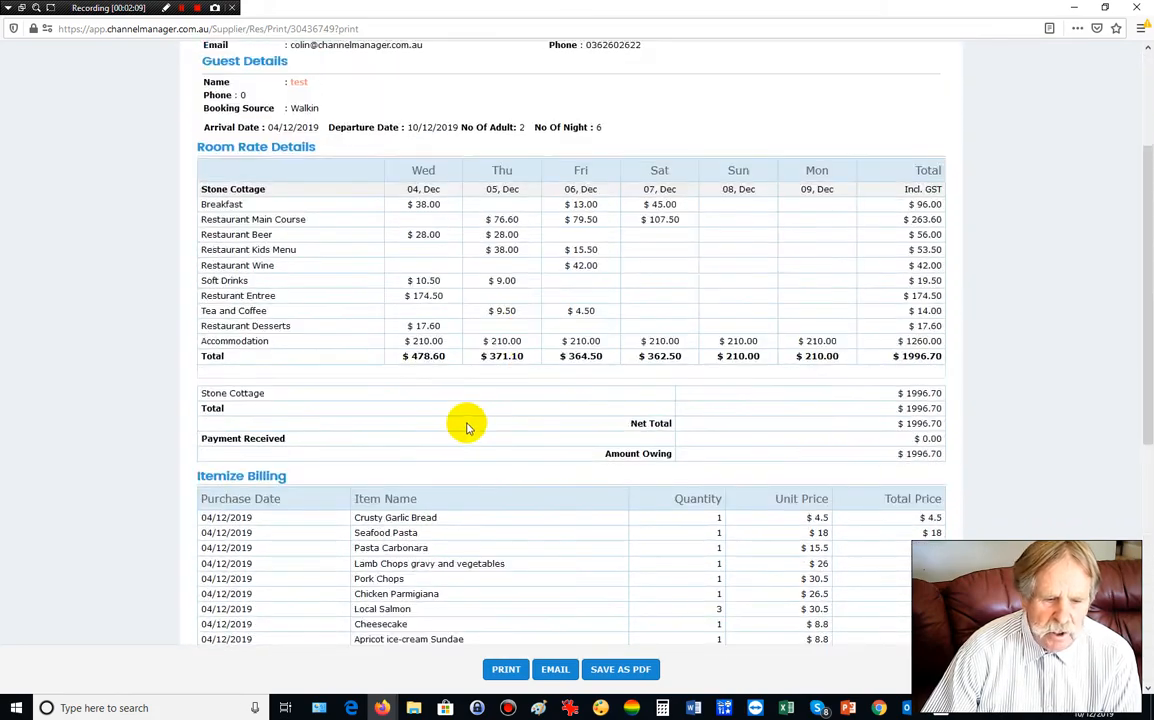
scroll(529, 350, down, 5)
scroll(527, 350, up, 8)
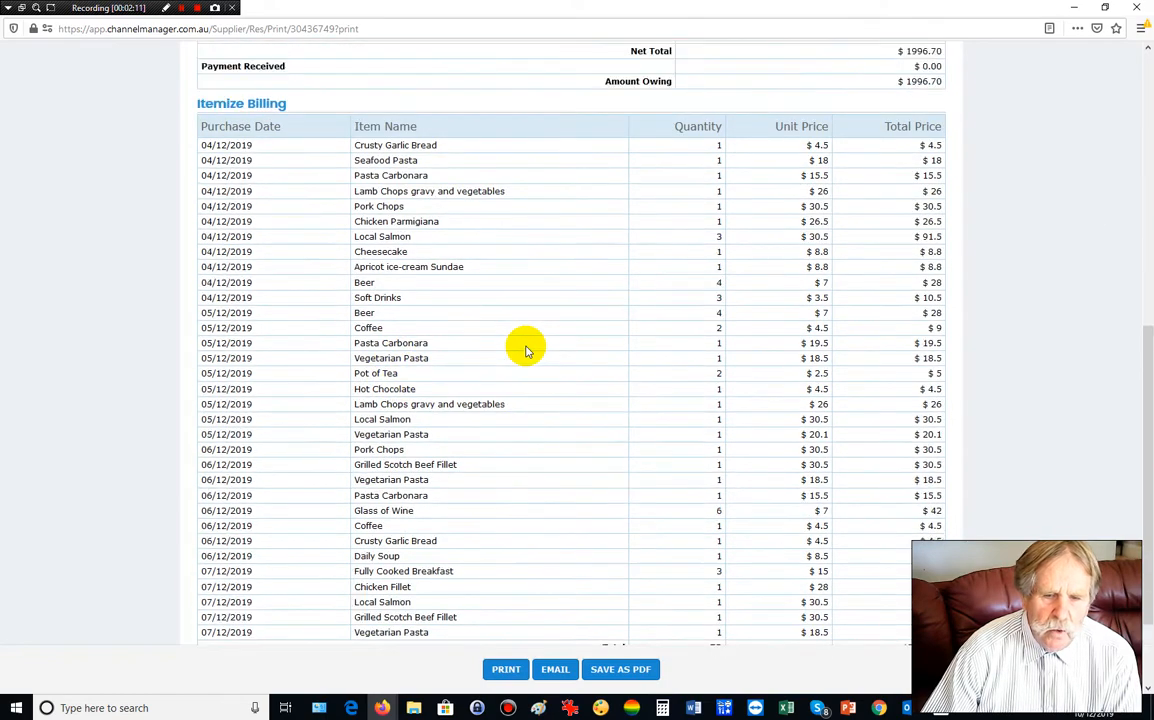
click(1139, 8)
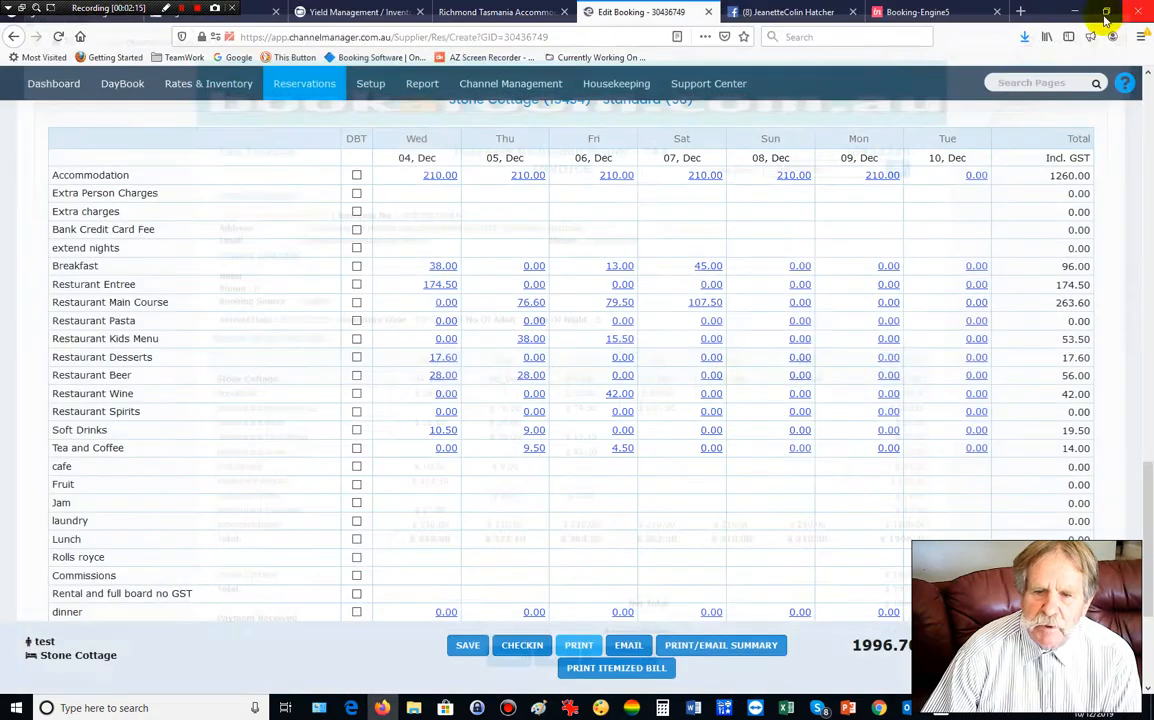
Return to the top of the Edit Booking page and show the Setup menu.
scroll(565, 357, down, 3)
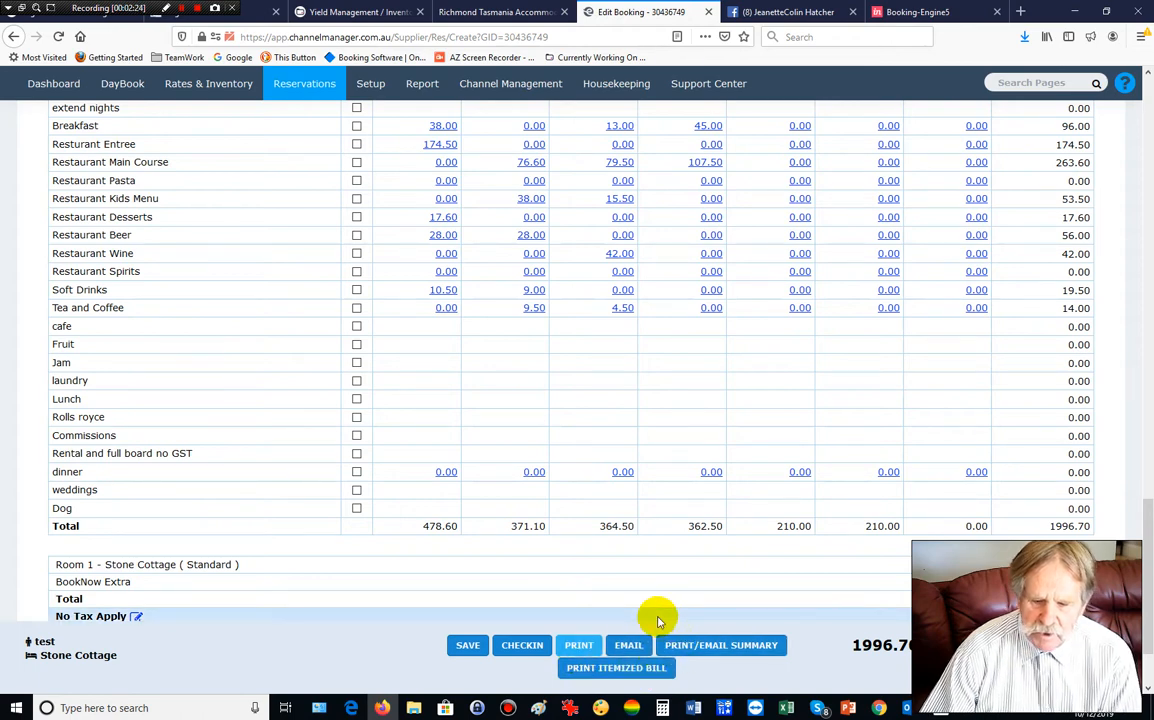
scroll(658, 621, up, 15)
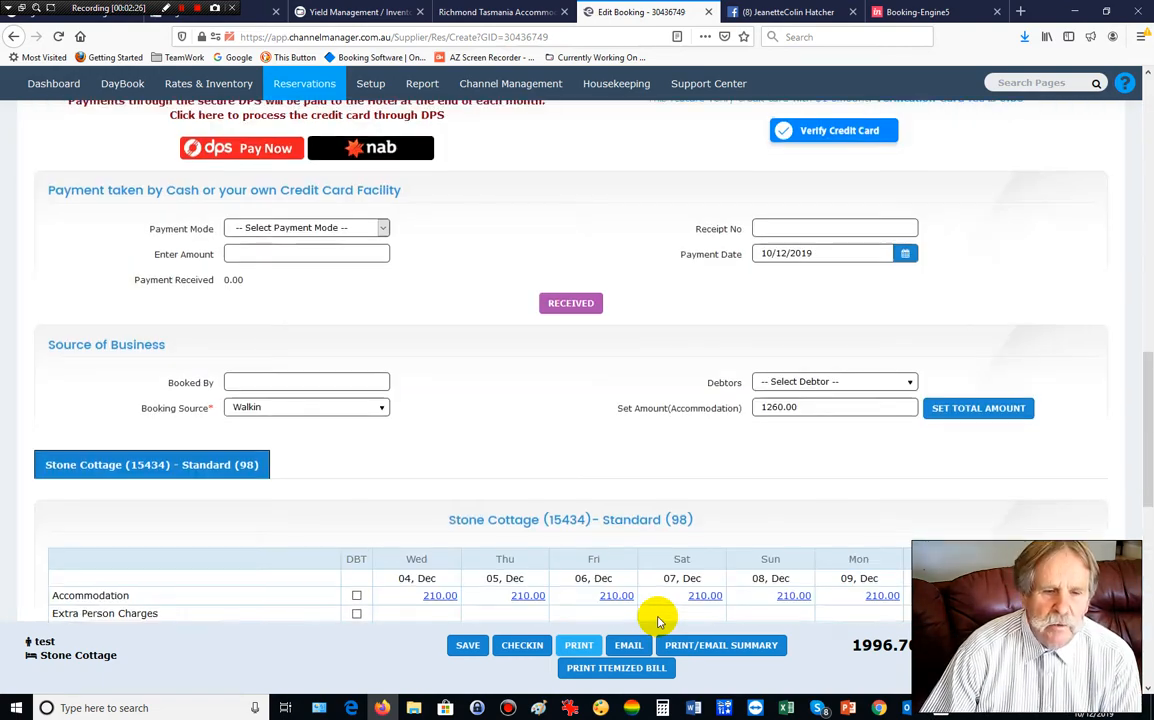
scroll(658, 621, up, 4)
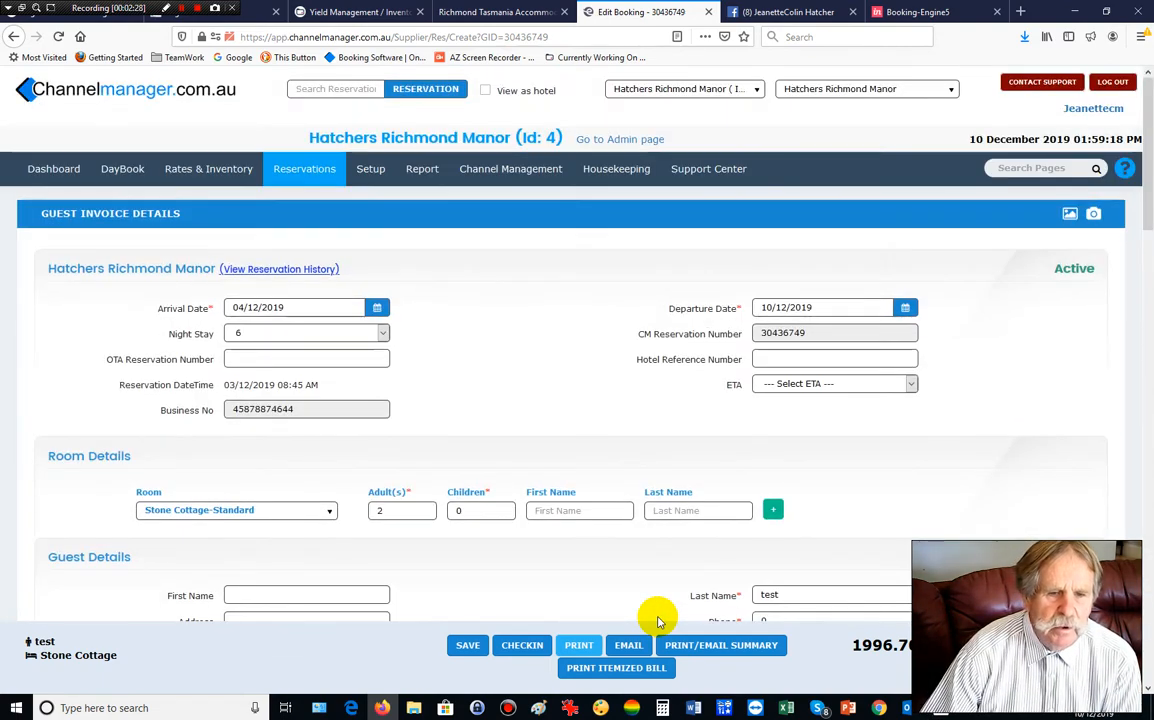
mouse_move(371, 170)
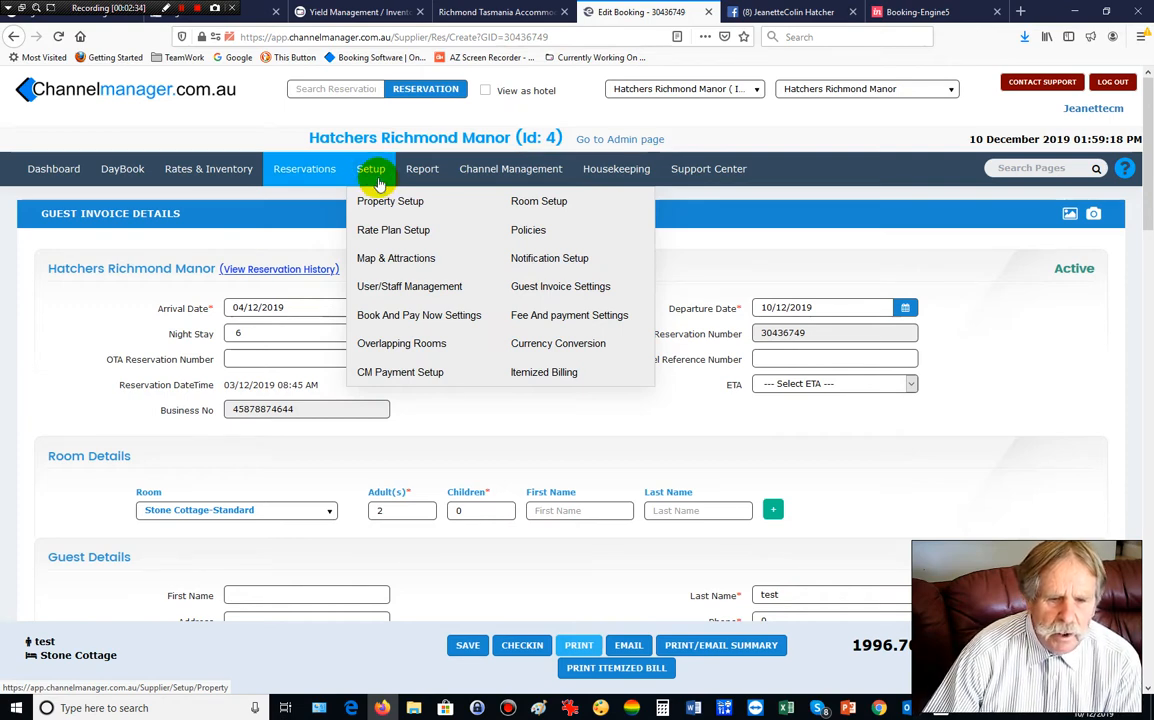
Resave the extend nights add-on unchanged in Setup > Guest Invoice Settings.
click(558, 288)
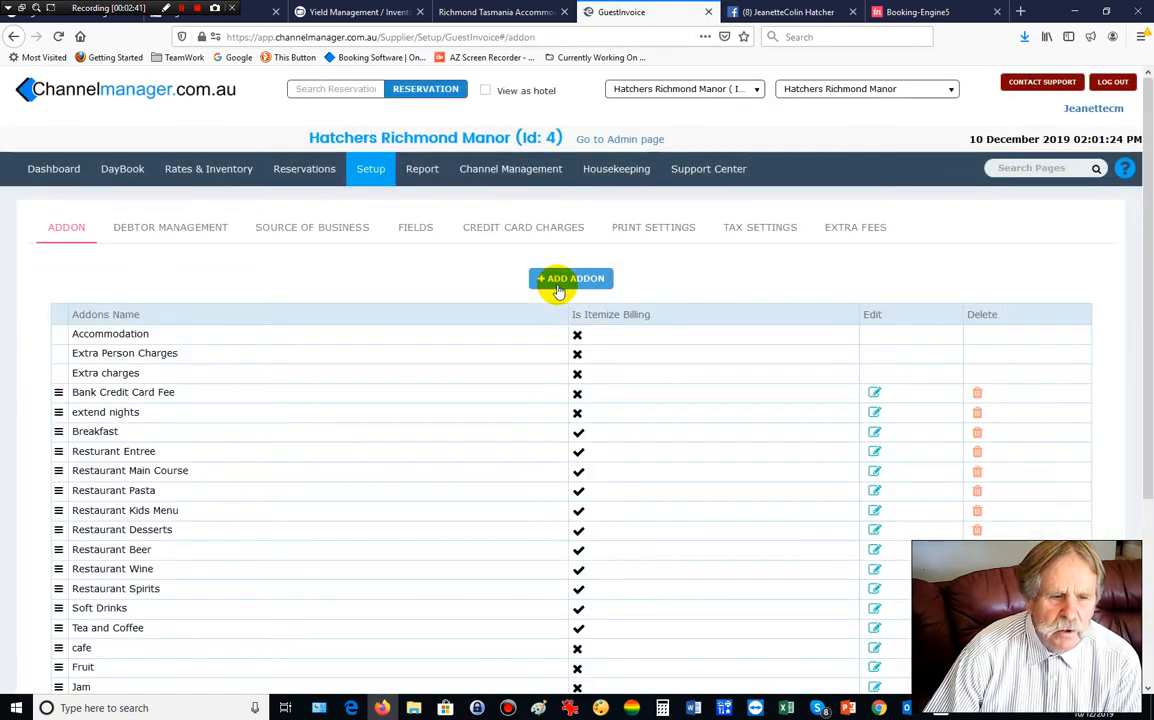
scroll(425, 343, down, 3)
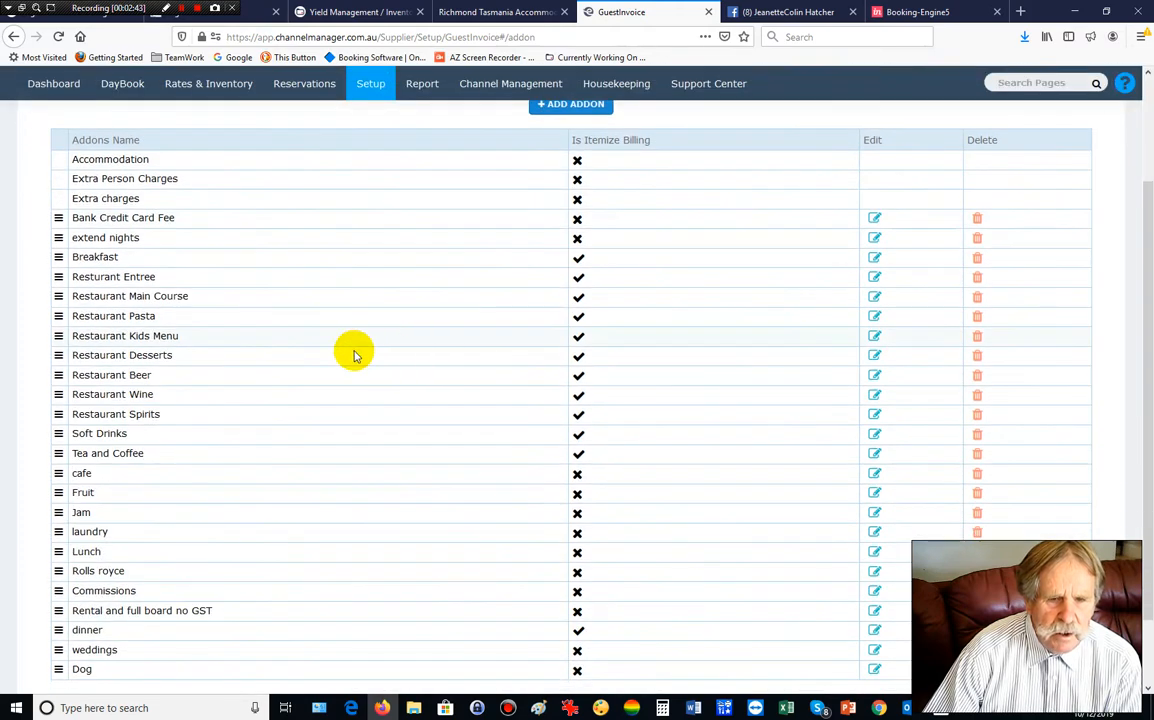
scroll(505, 268, up, 1)
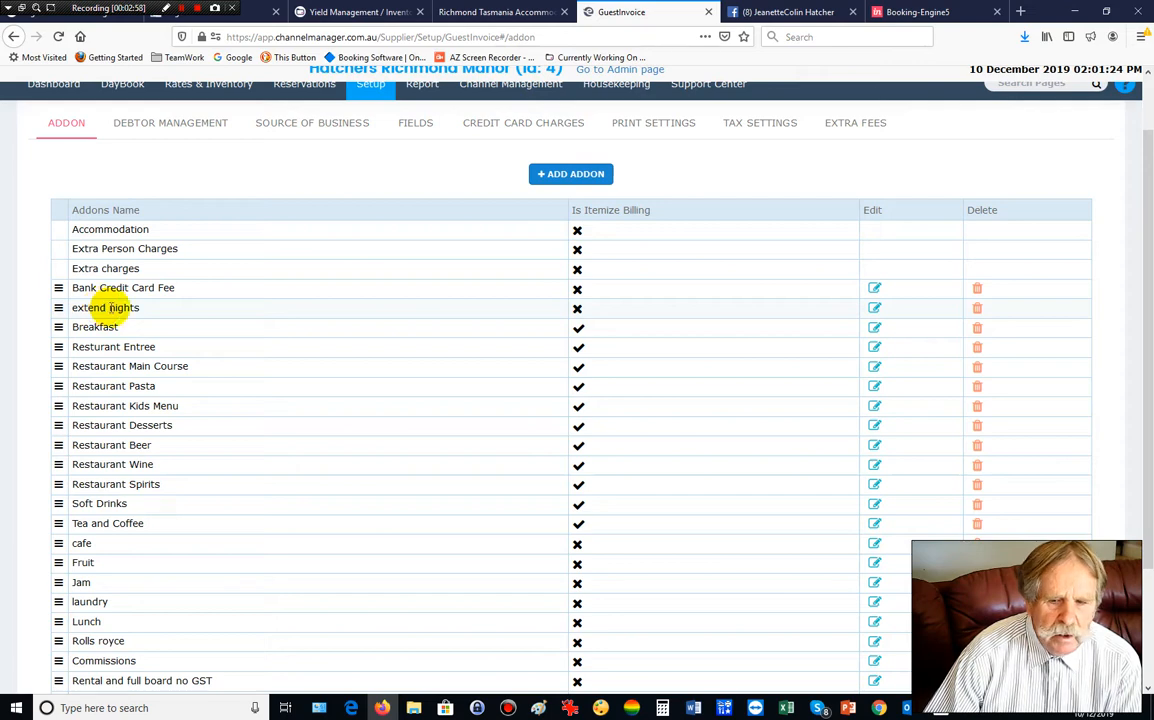
click(875, 309)
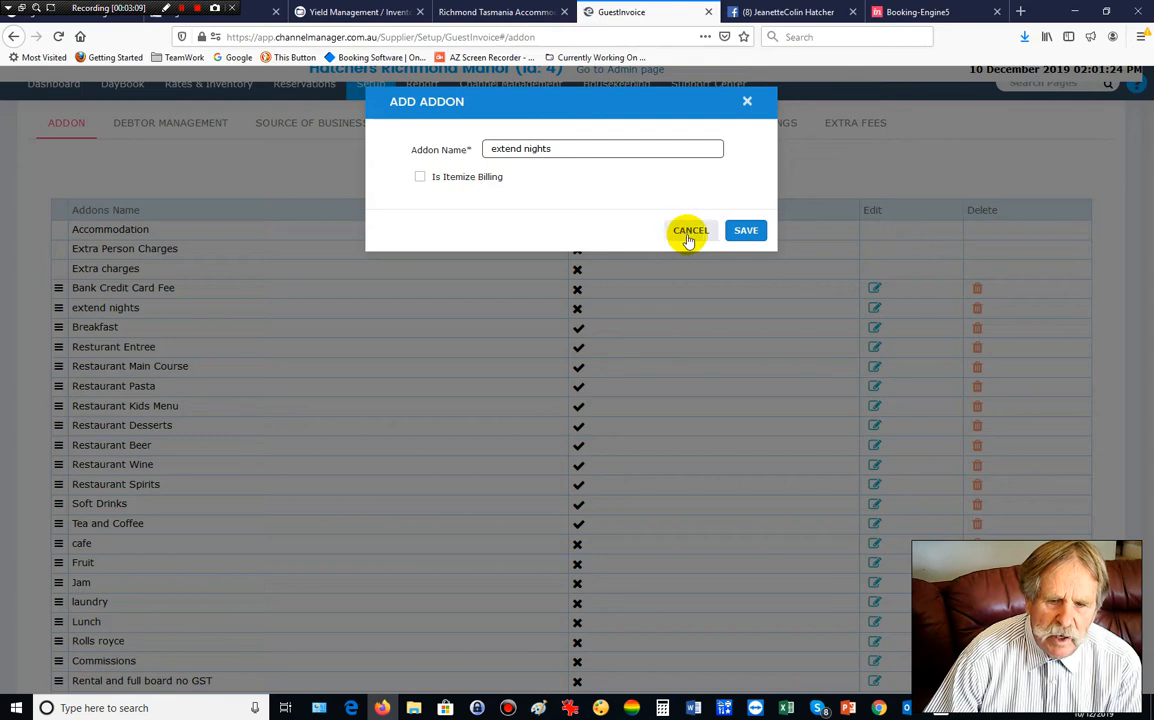
click(747, 230)
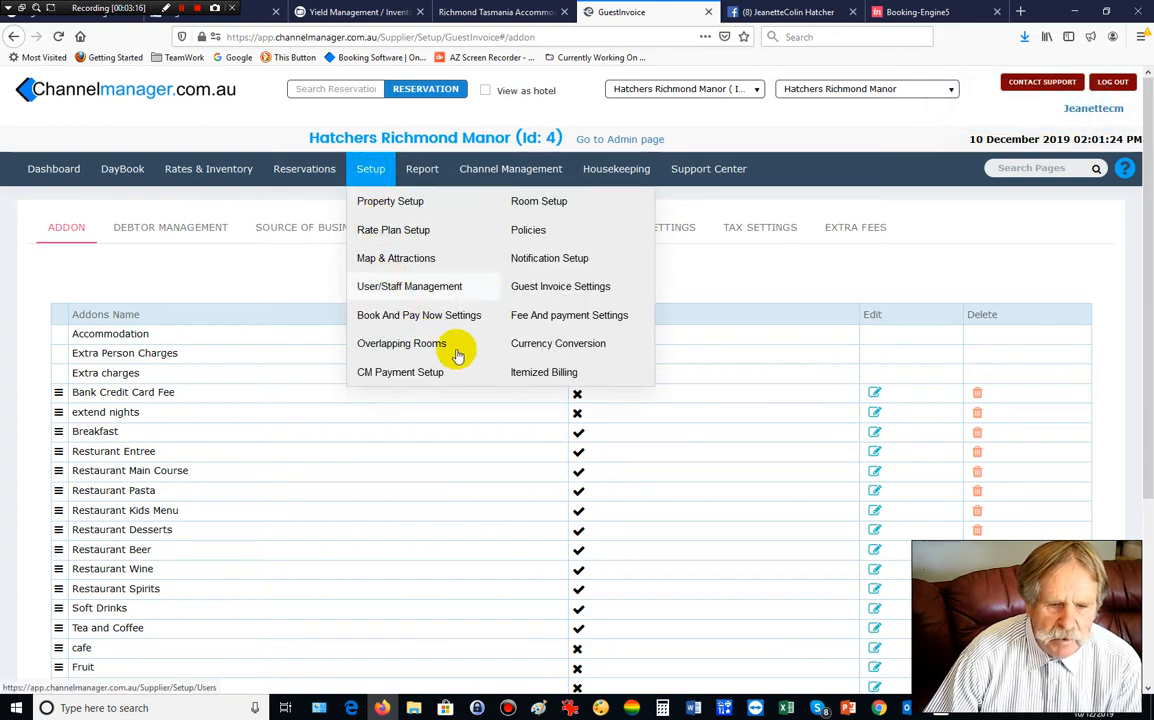
Open Setup > Itemized Billing on the Items tab with Main Course as the category.
click(545, 376)
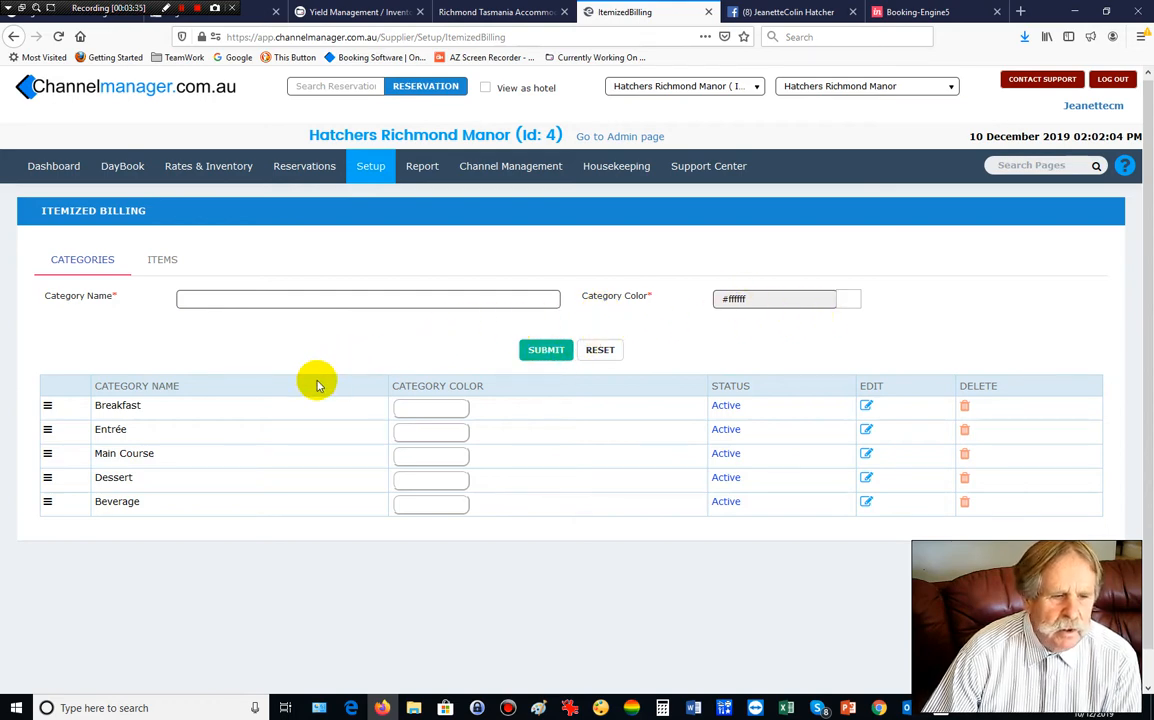
click(163, 260)
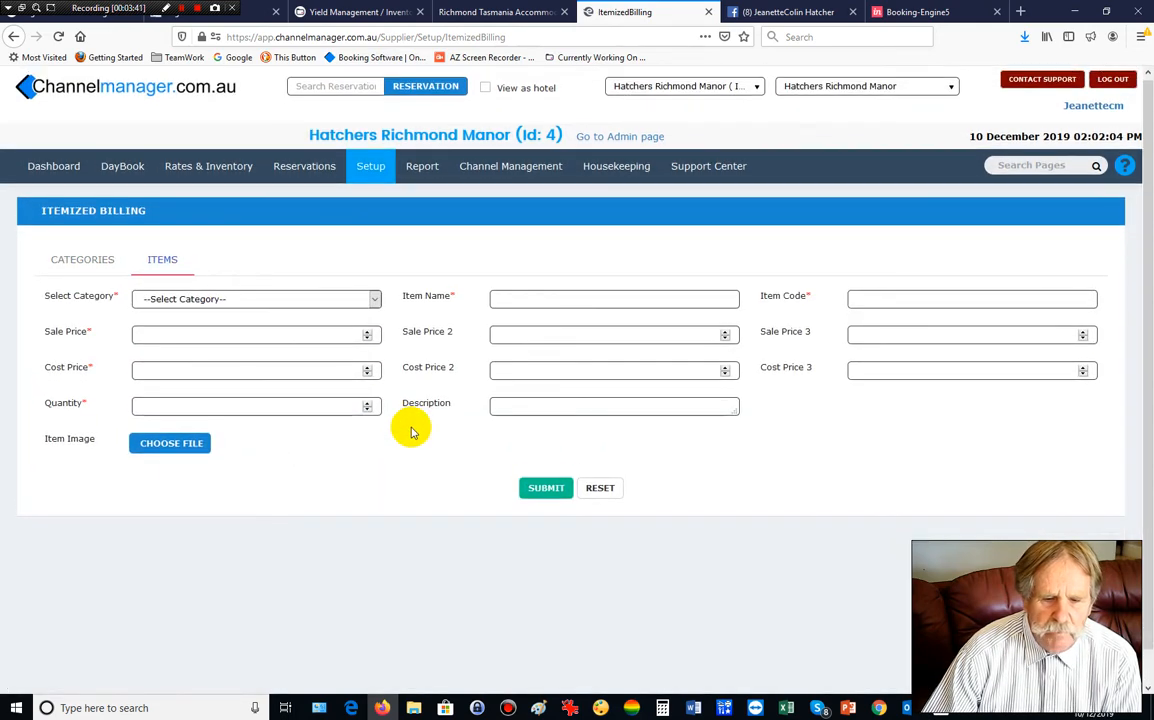
click(374, 303)
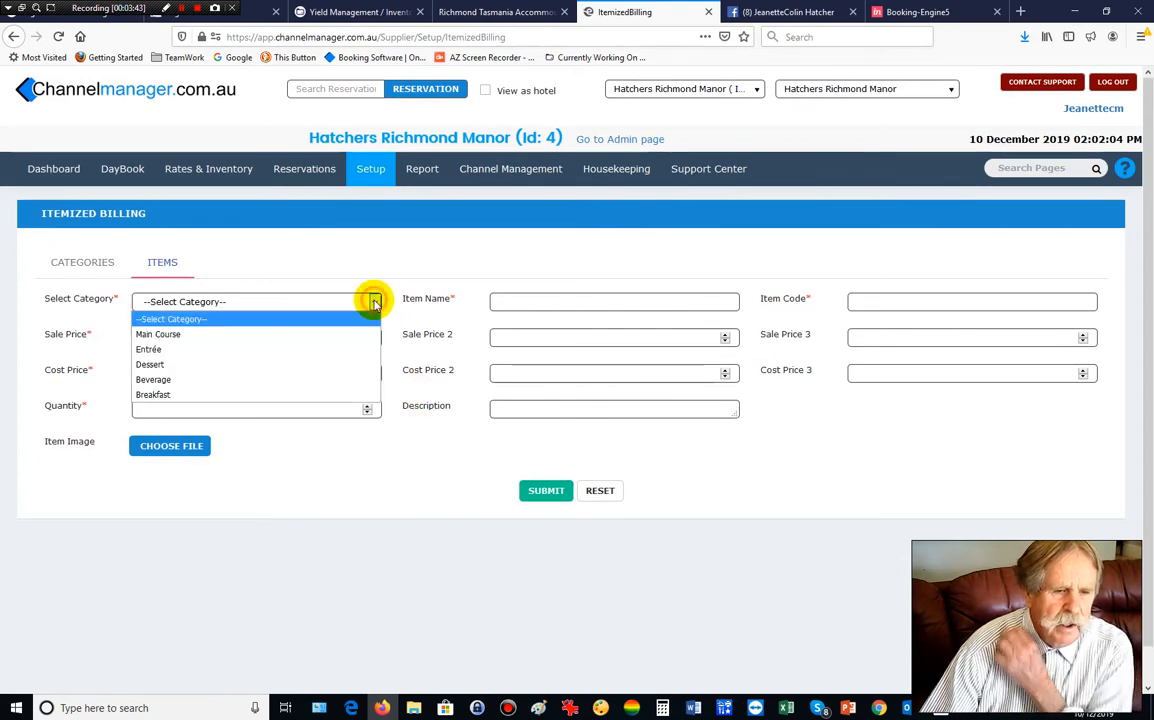
click(292, 335)
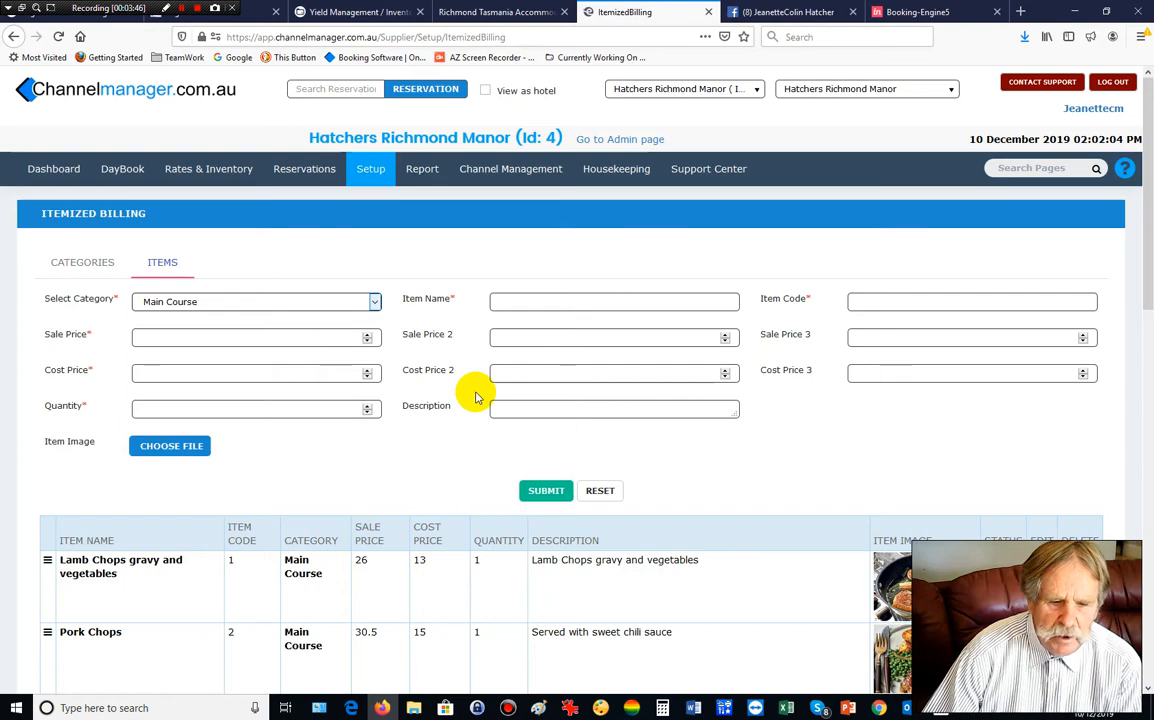
Browse the existing Main Course dishes, such as Lamb Chops at 26, keeping Main Course selected.
scroll(476, 397, down, 1)
scroll(476, 397, down, 2)
scroll(476, 397, down, 3)
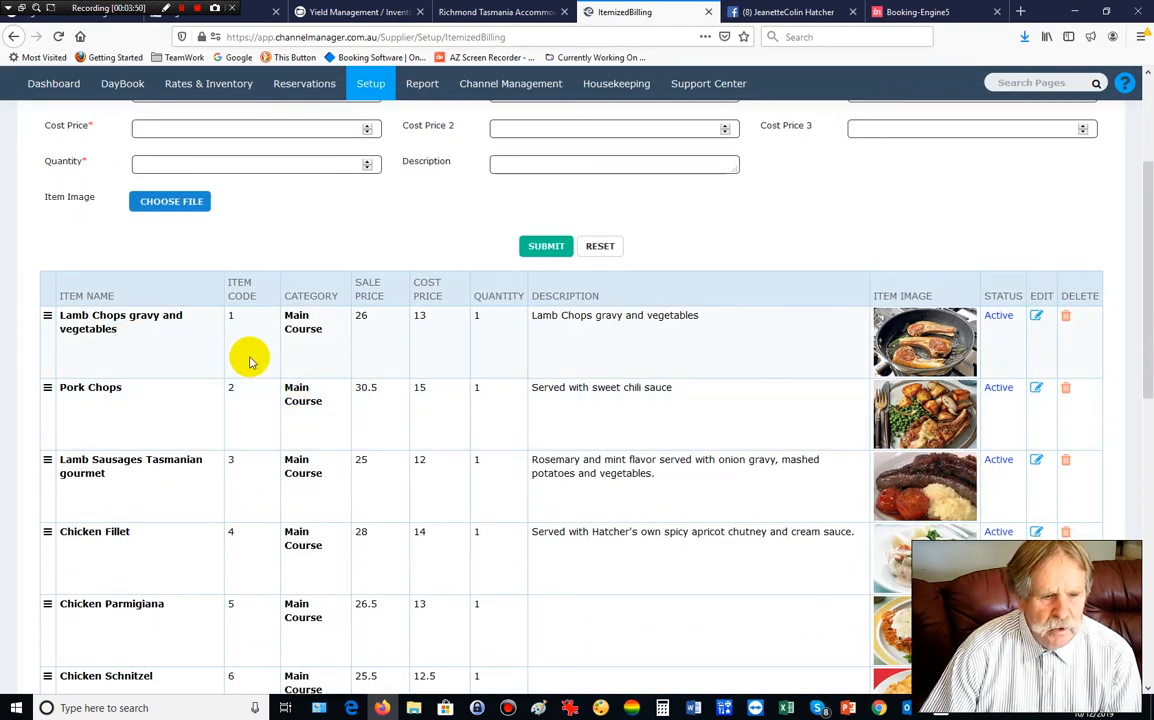
scroll(247, 360, down, 8)
scroll(250, 362, down, 5)
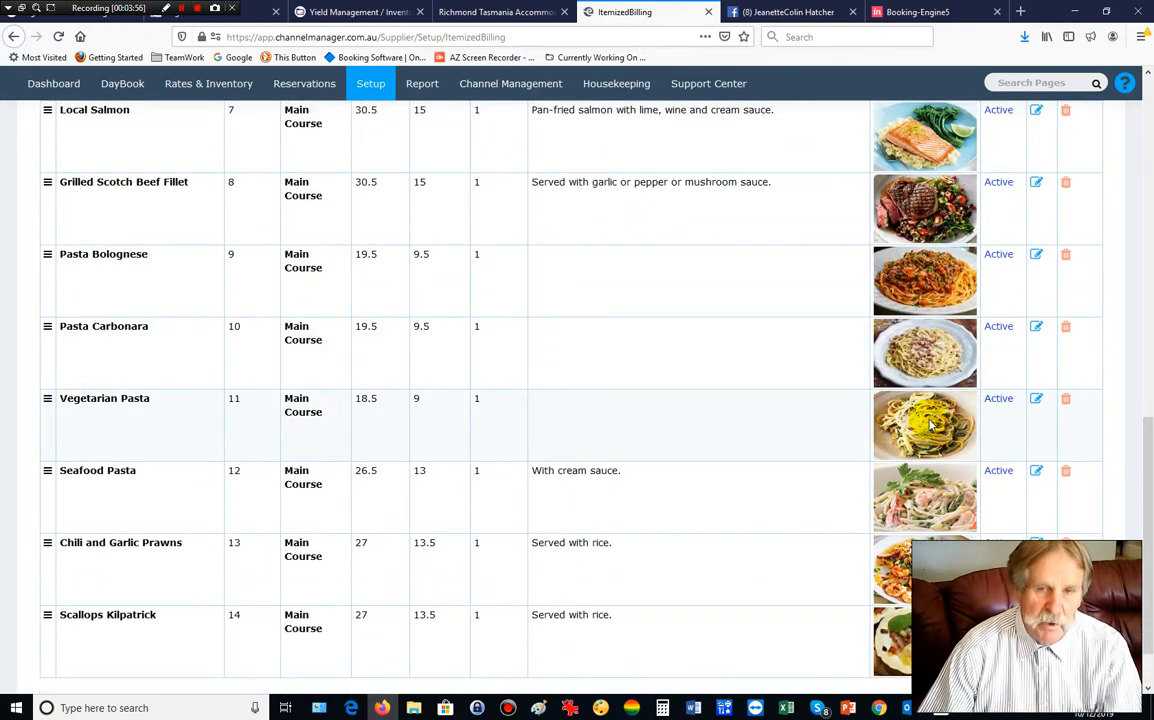
scroll(930, 425, down, 2)
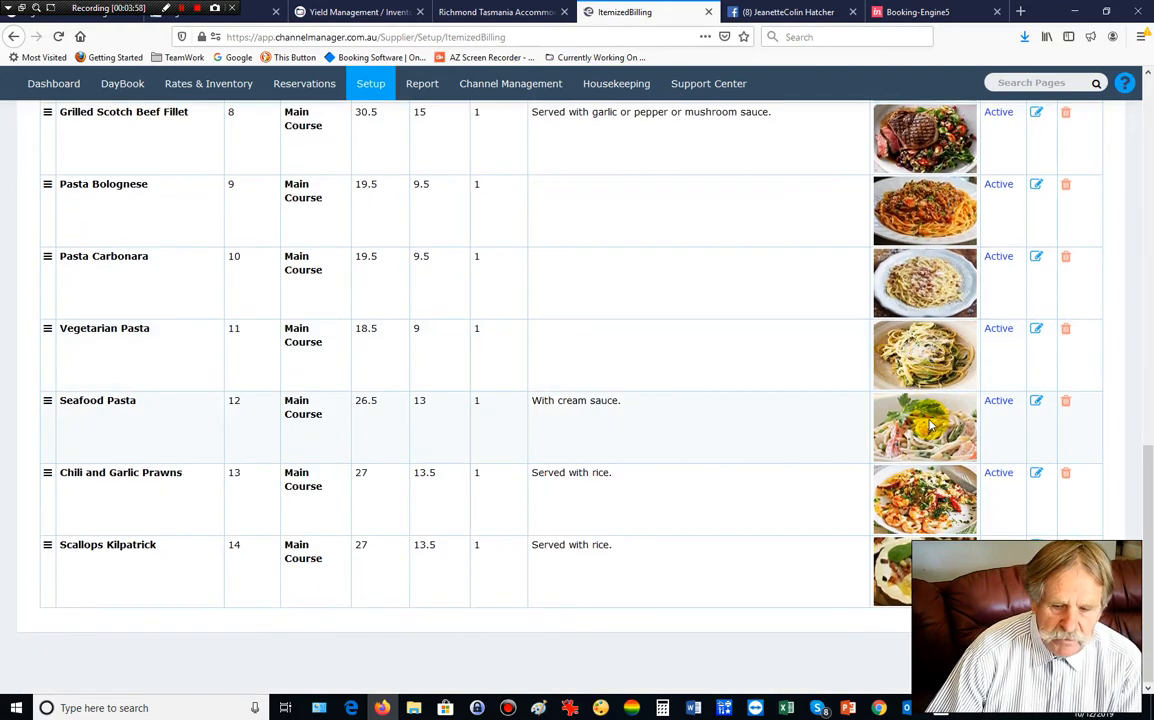
scroll(930, 425, up, 12)
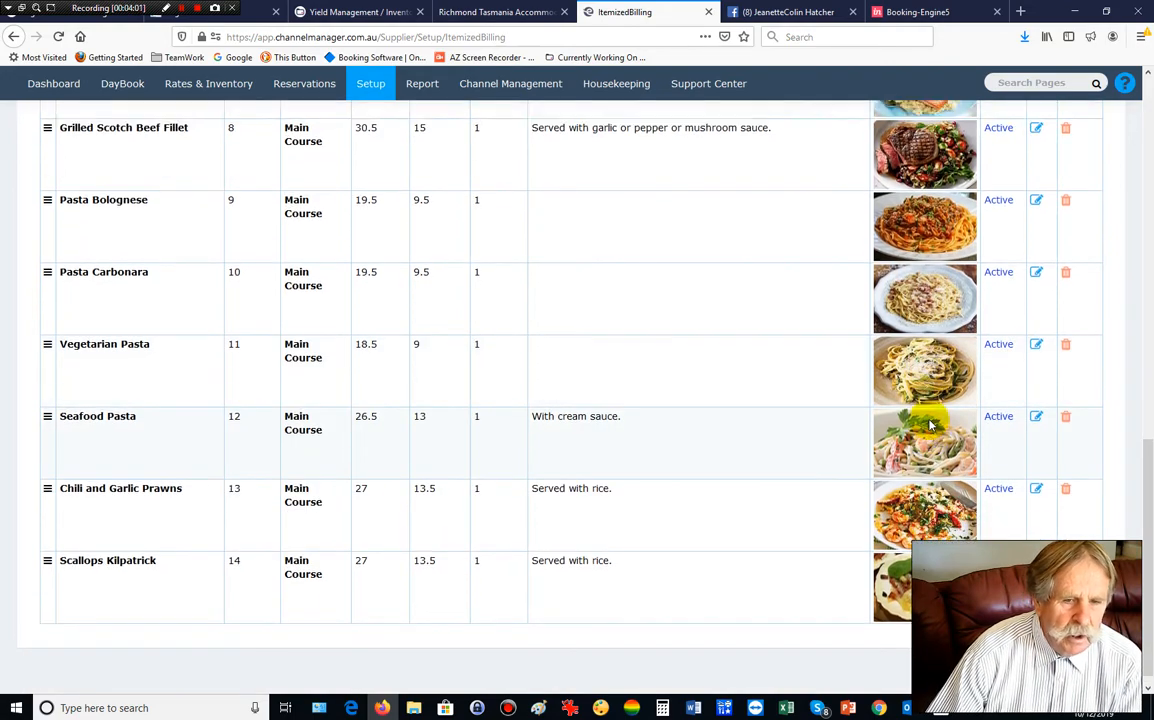
scroll(930, 425, up, 2)
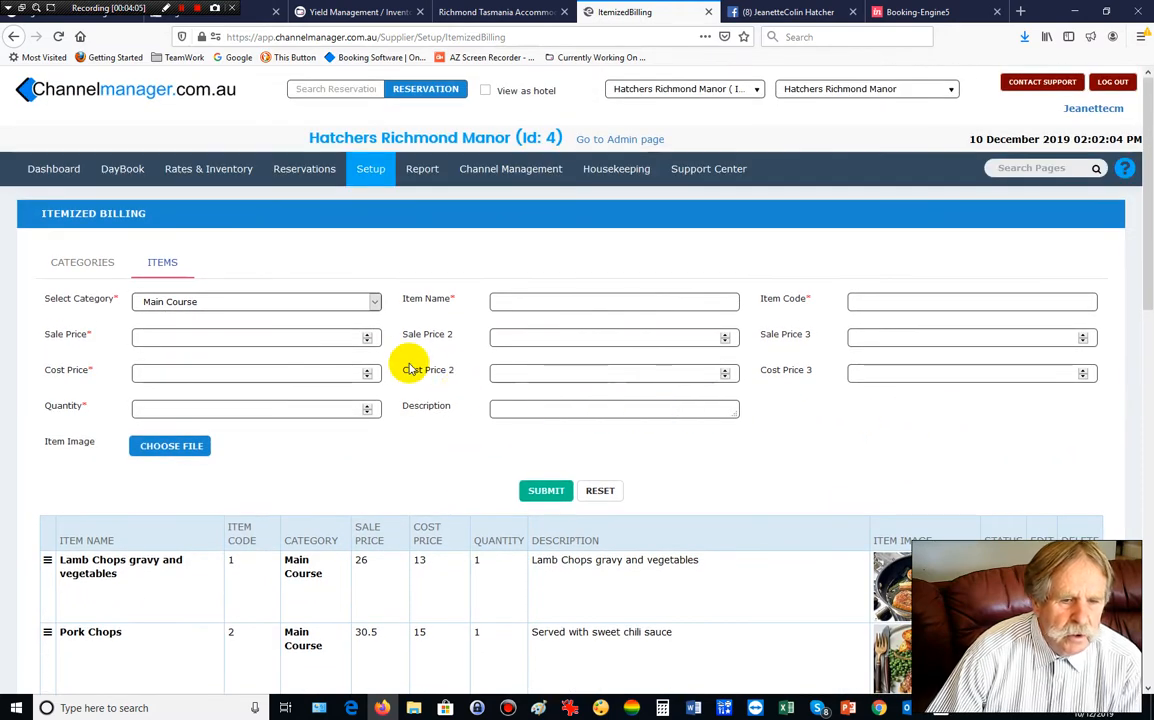
click(375, 302)
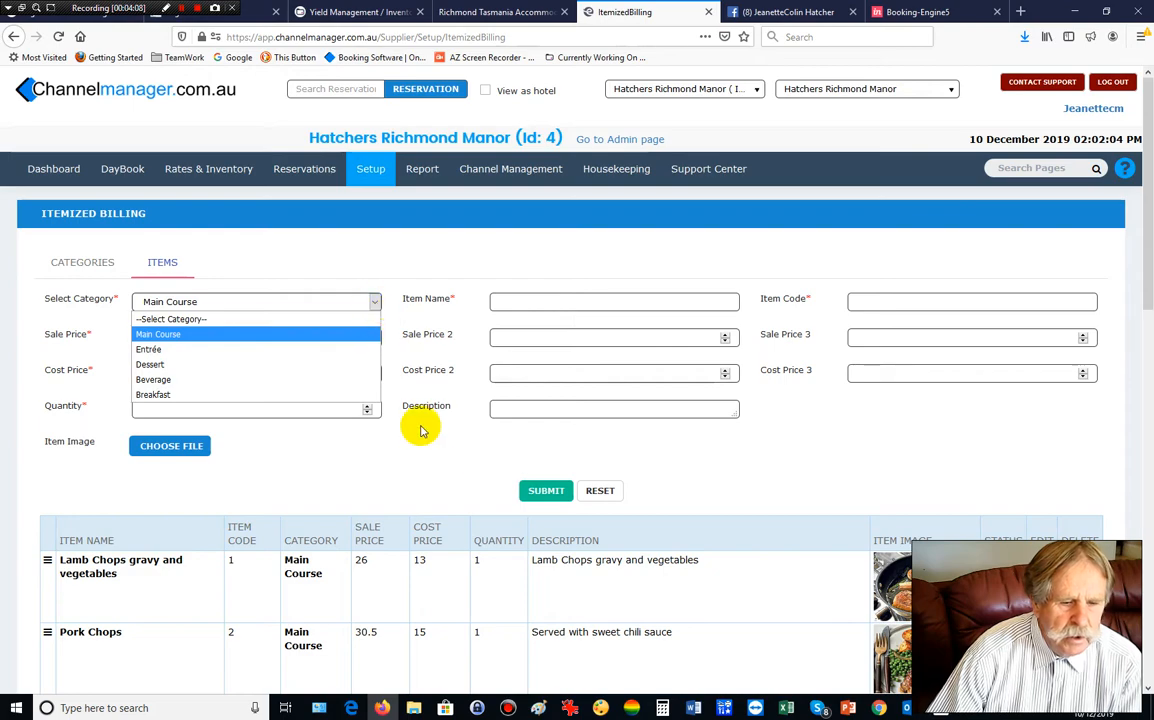
click(412, 471)
scroll(415, 470, down, 3)
scroll(415, 470, down, 12)
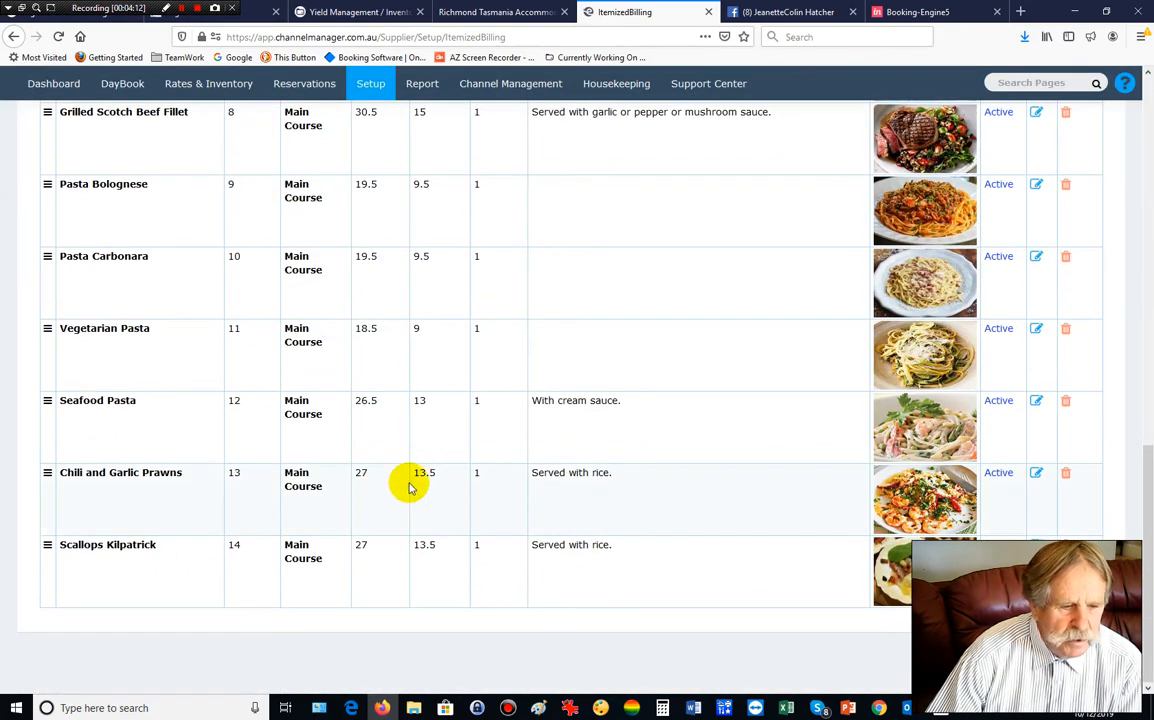
scroll(381, 472, up, 15)
scroll(381, 477, up, 1)
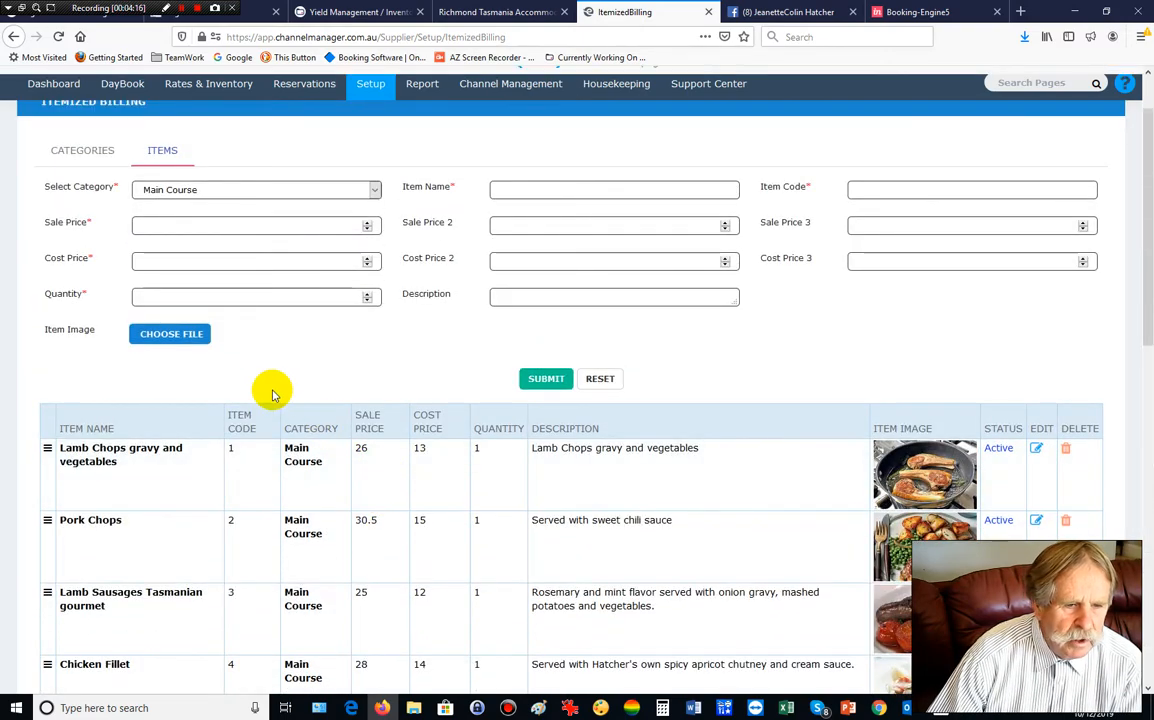
scroll(258, 381, down, 3)
scroll(258, 381, up, 4)
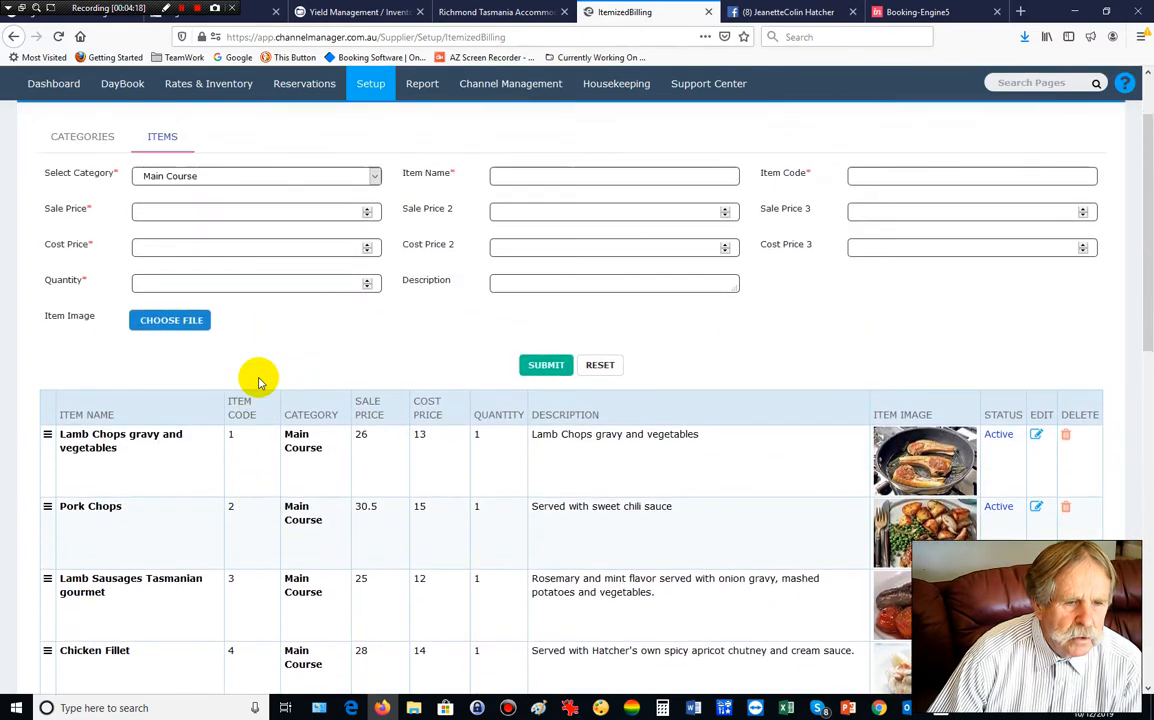
scroll(239, 367, up, 3)
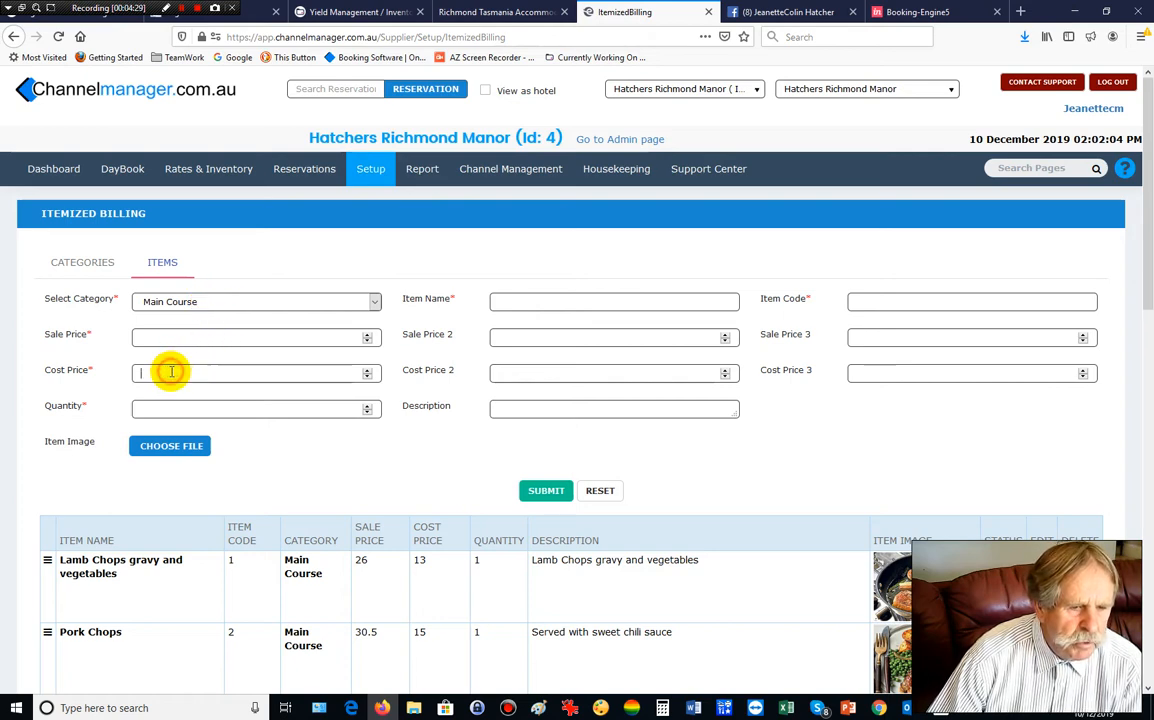
Enter Main Course item Spaghettin with tomato sauce: code 77, sale 20.10, cost 10.2, quantity 1.
click(179, 331)
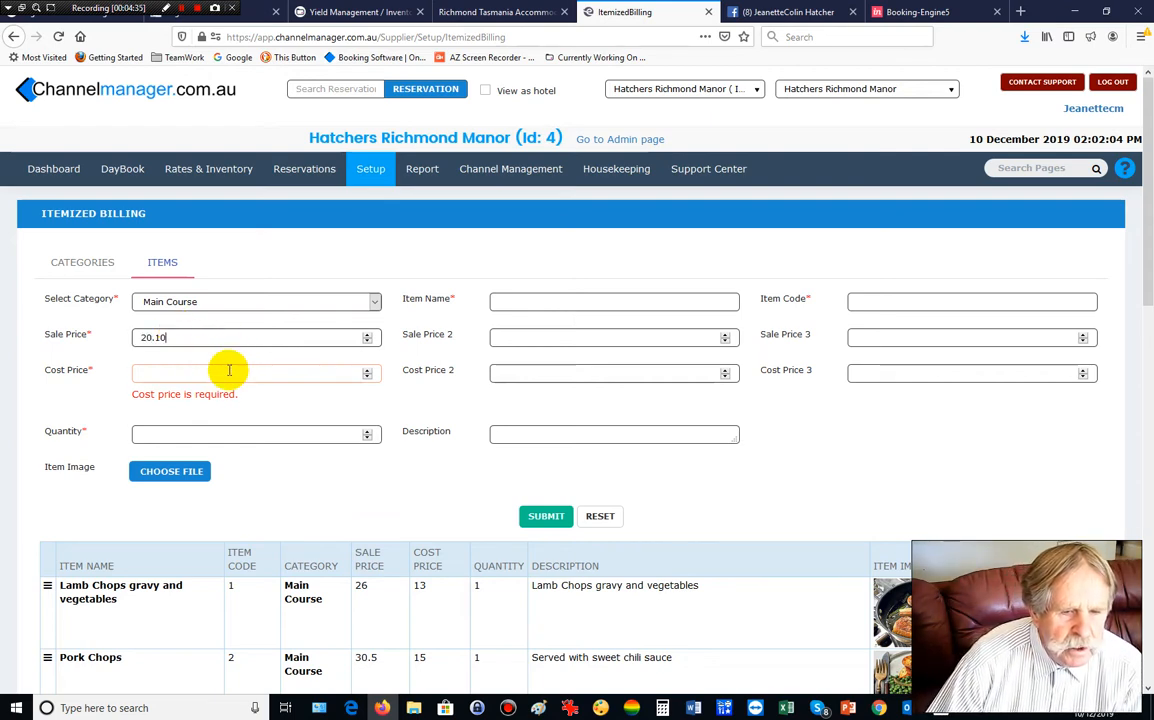
click(376, 302)
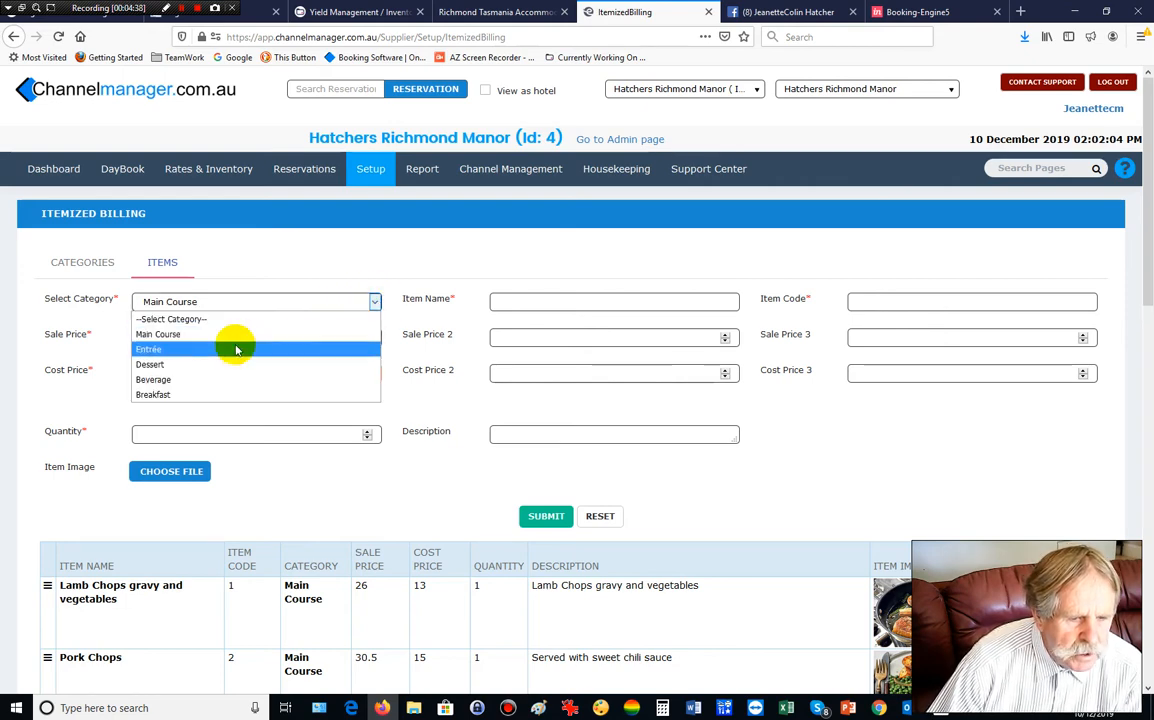
click(185, 334)
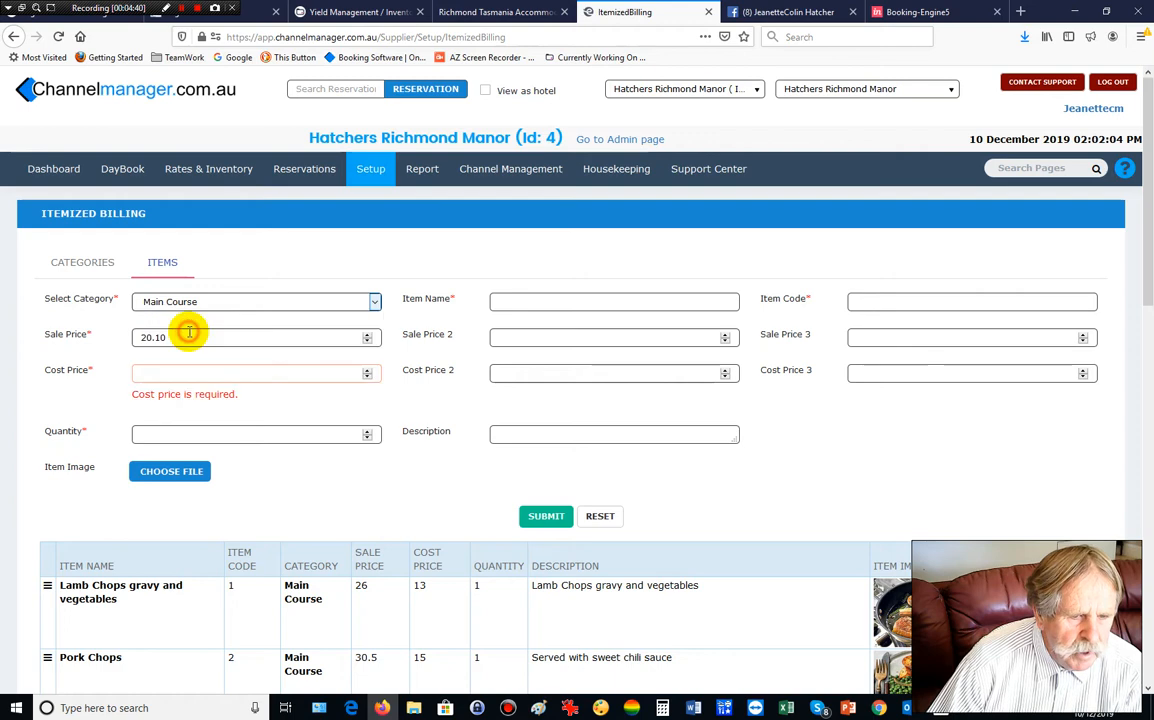
click(141, 372)
text(10.2)
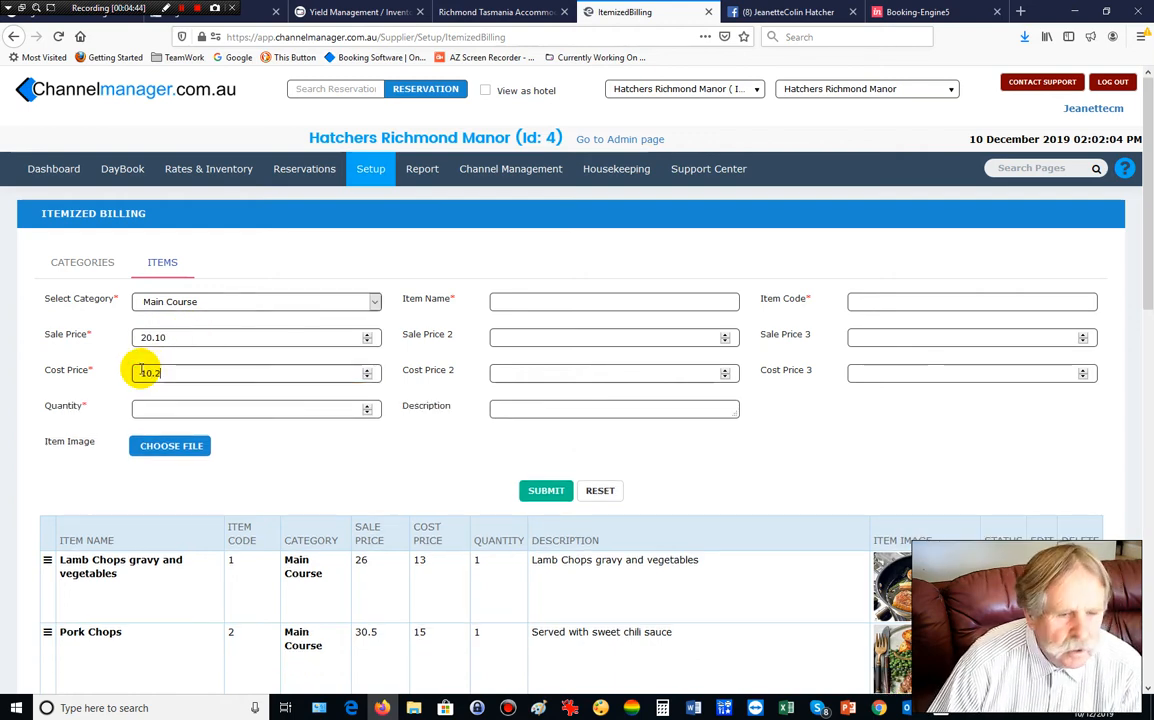
click(156, 409)
text(1)
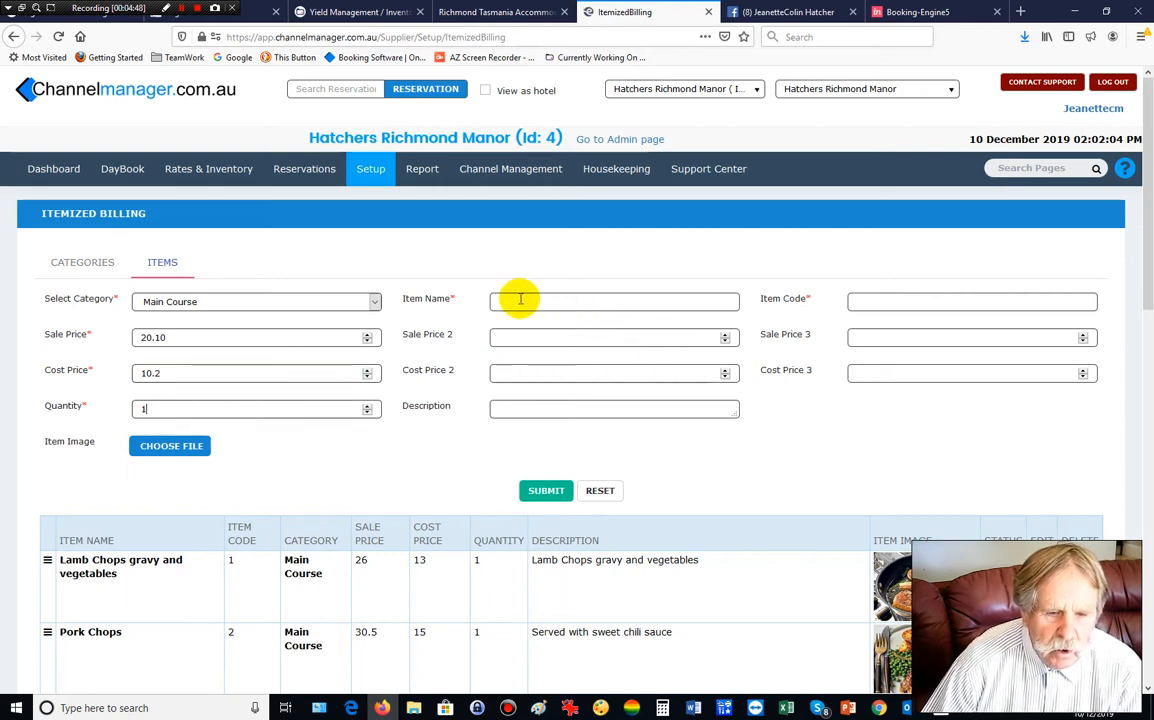
text(S)
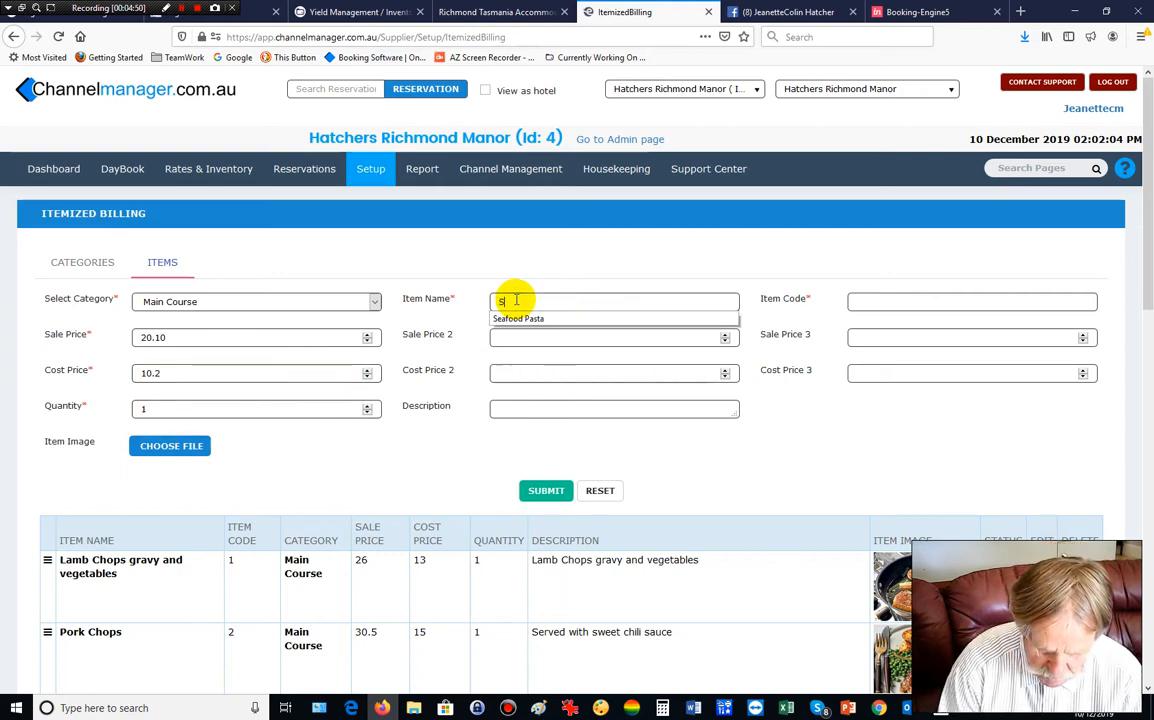
text(paghettin with t)
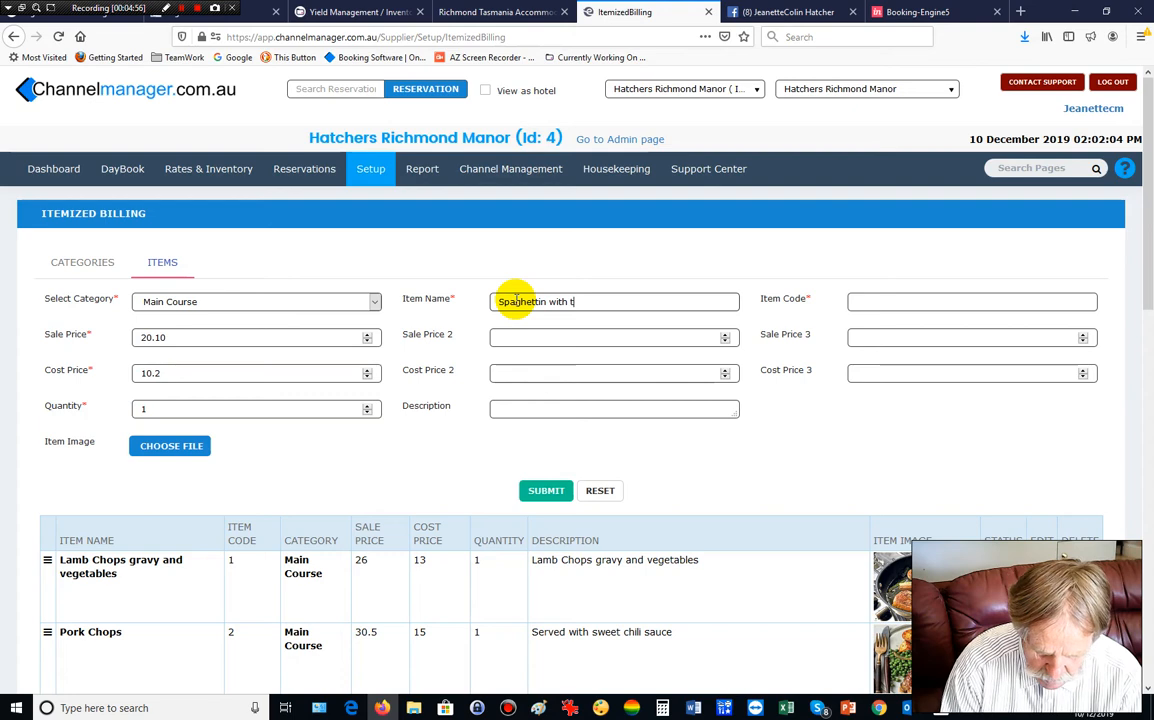
text(omato sauce)
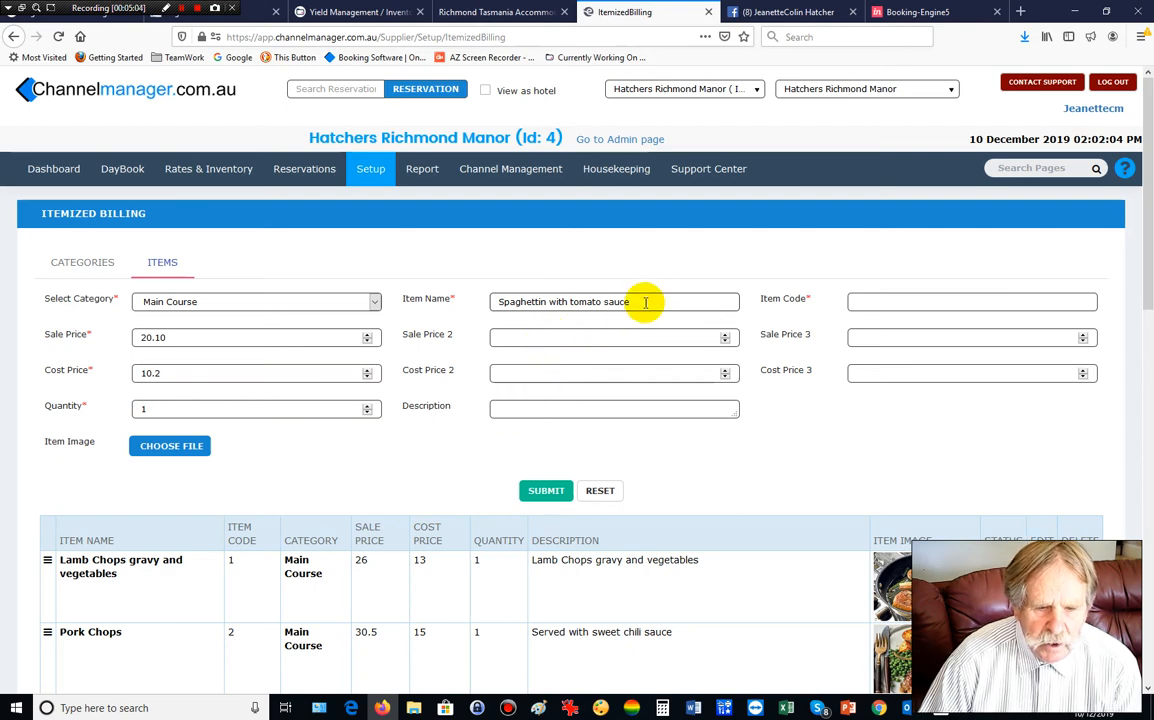
Copy the item name 'Spaghettin with tomato sauce' into the Description field.
drag(641, 301, 497, 302)
key(ctrl+c)
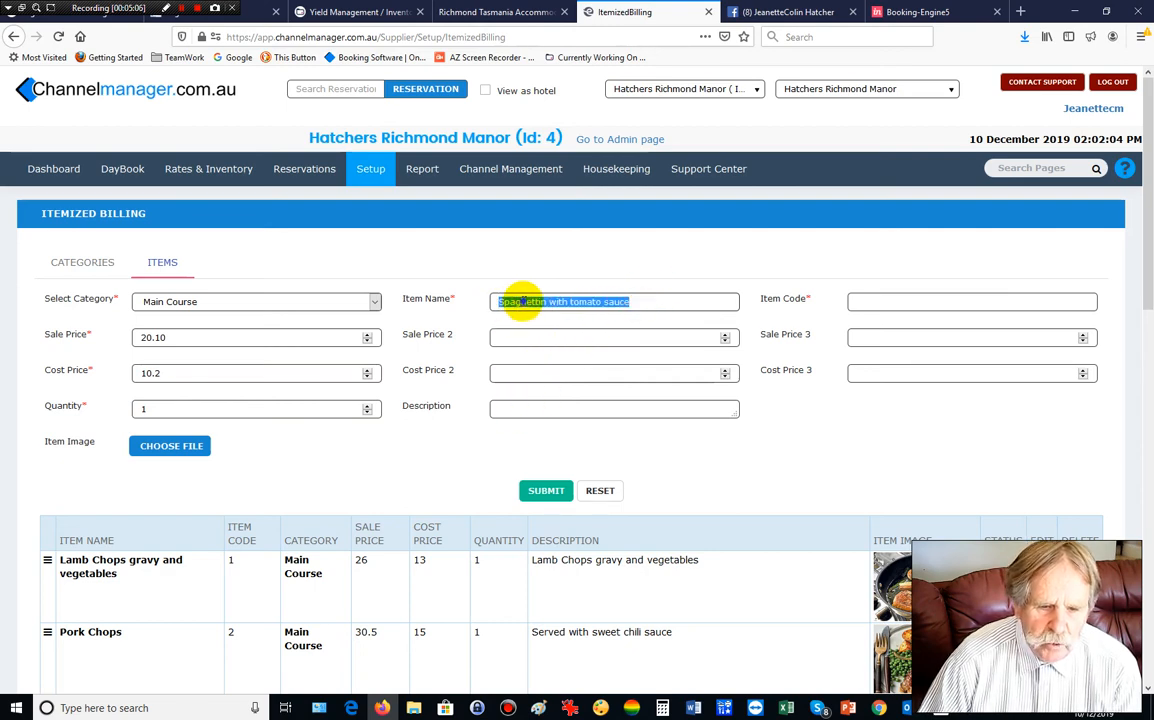
right_click(525, 303)
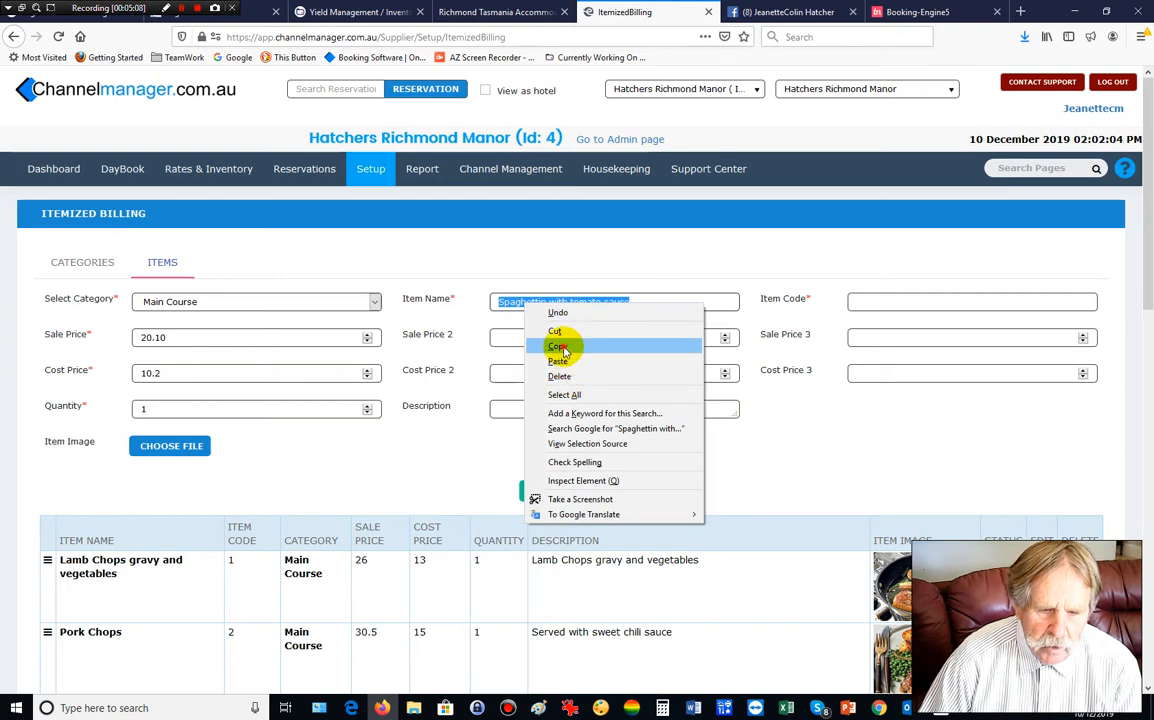
click(562, 346)
click(527, 410)
right_click(533, 411)
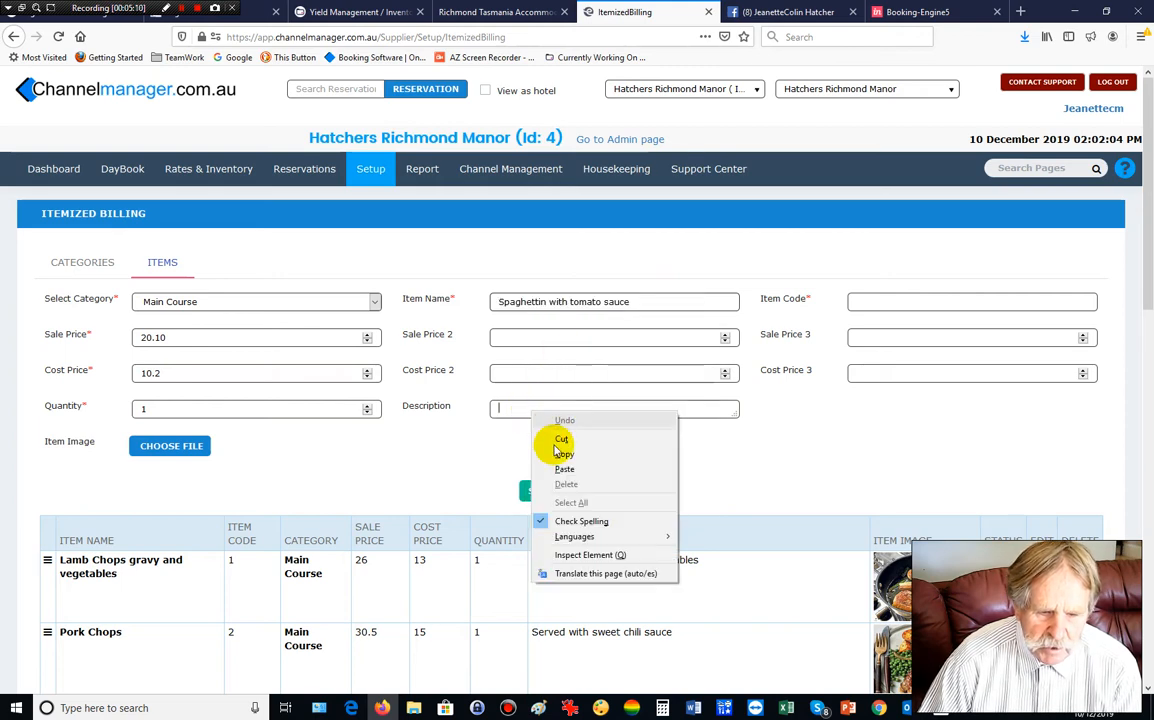
click(571, 470)
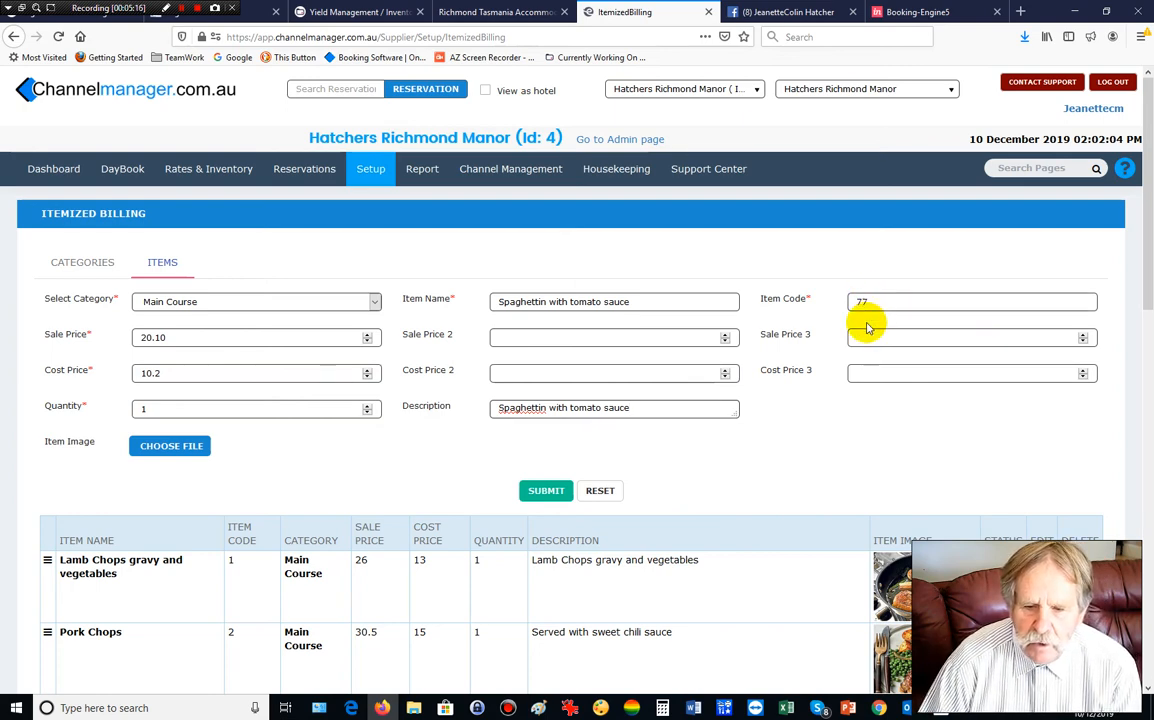
Submit the Spaghettin with tomato sauce item and confirm its row: code 77, sale 20.1, cost 10.2.
click(546, 490)
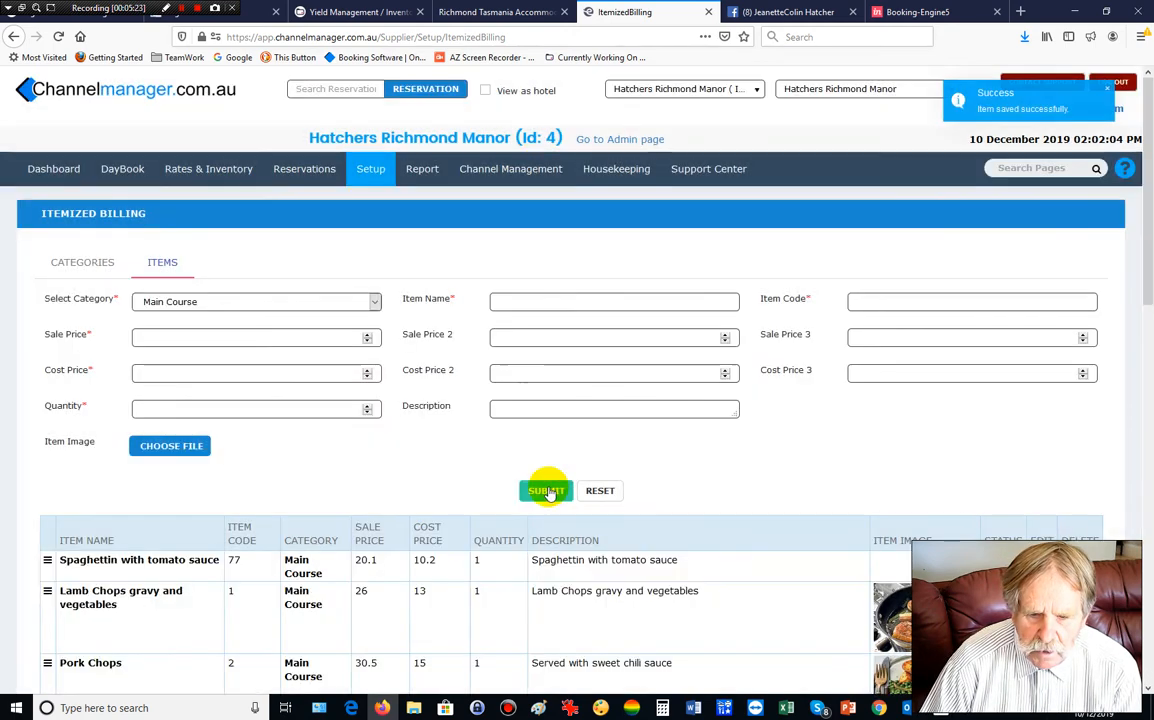
scroll(548, 491, down, 2)
scroll(548, 491, down, 10)
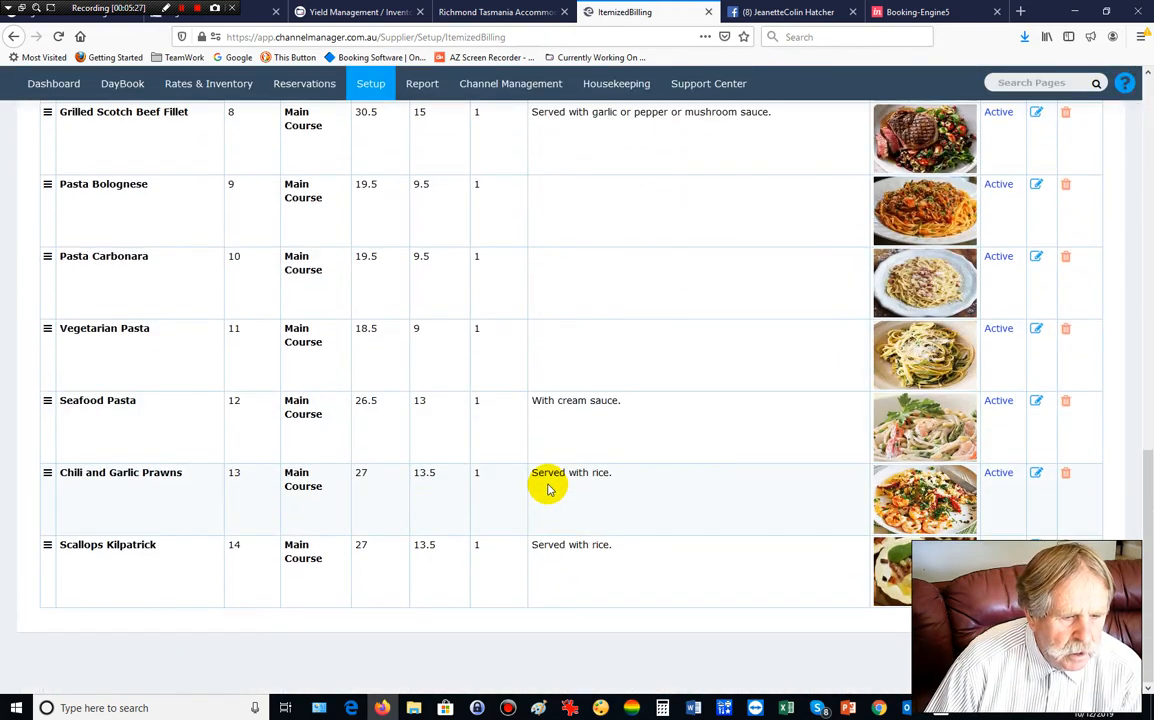
scroll(546, 488, up, 5)
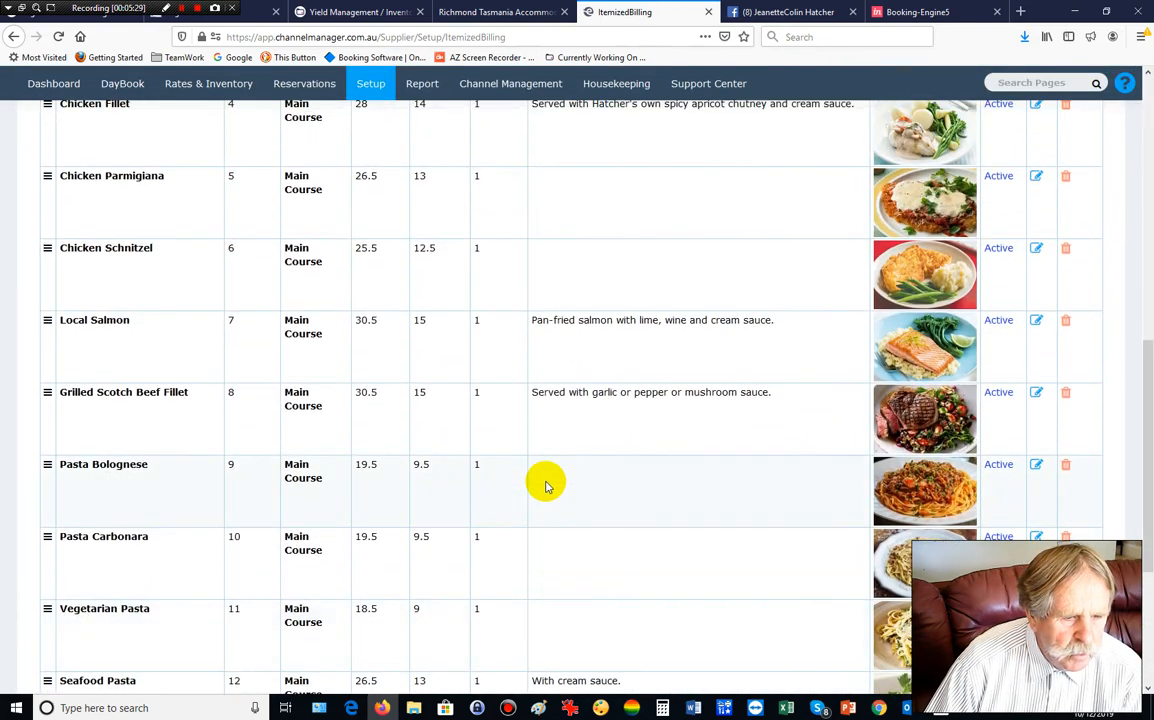
scroll(546, 488, up, 3)
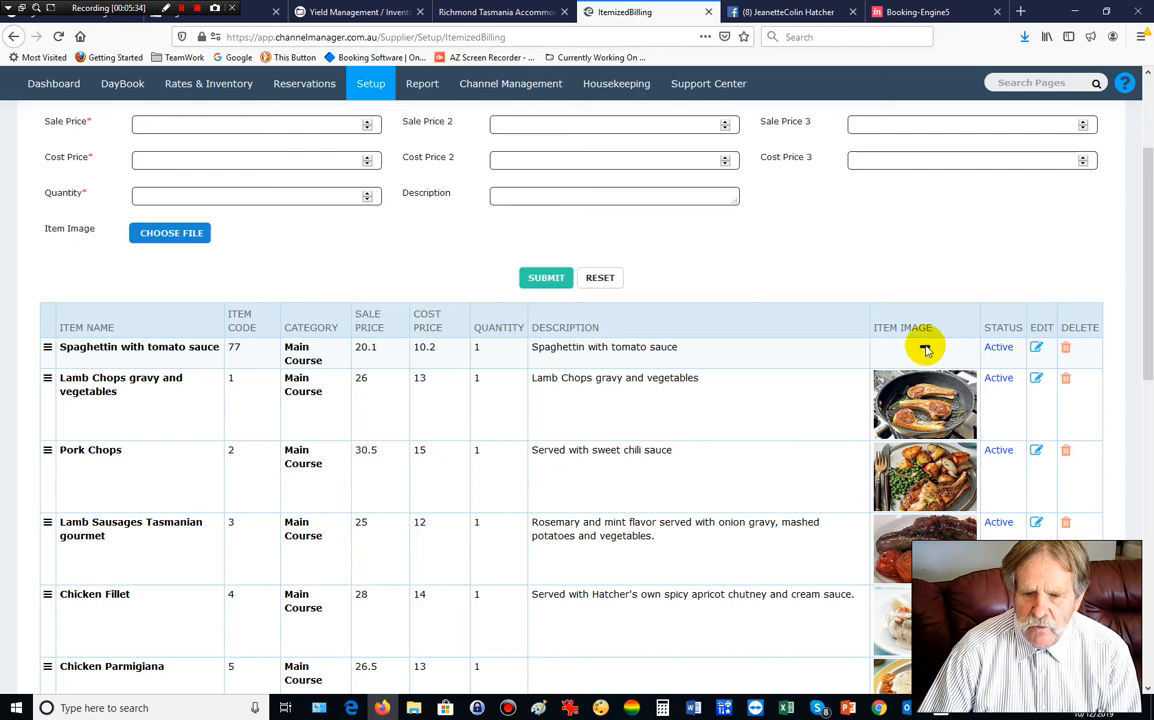
scroll(923, 345, up, 3)
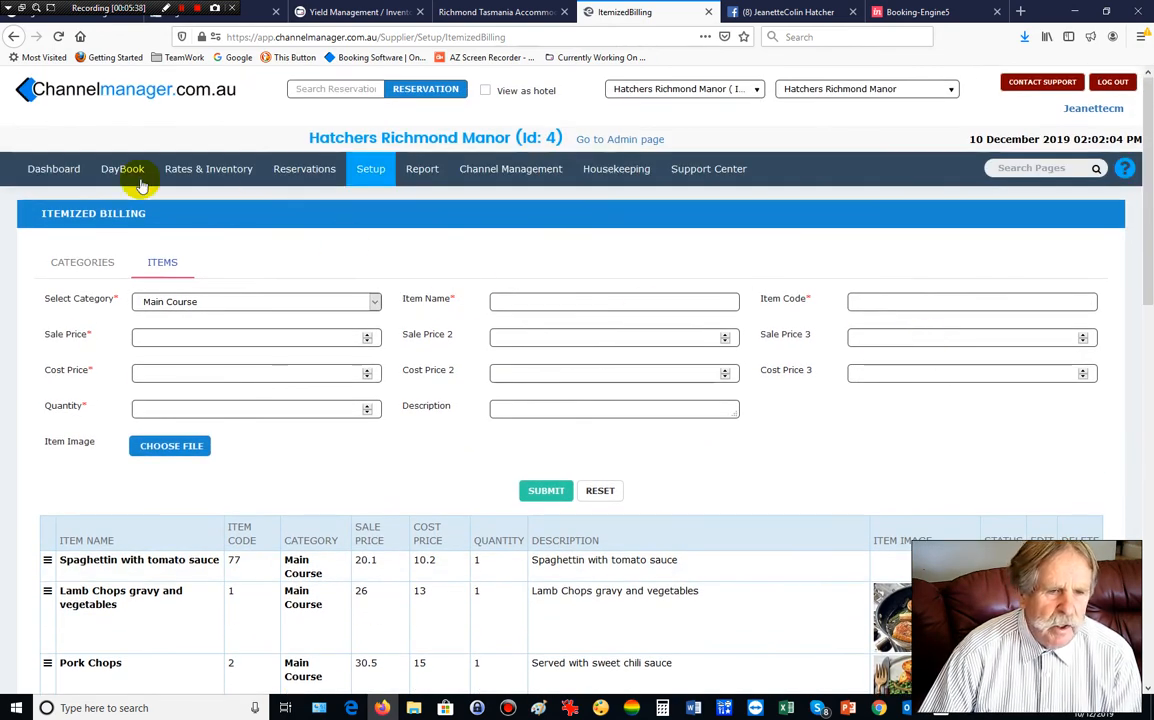
mouse_move(112, 173)
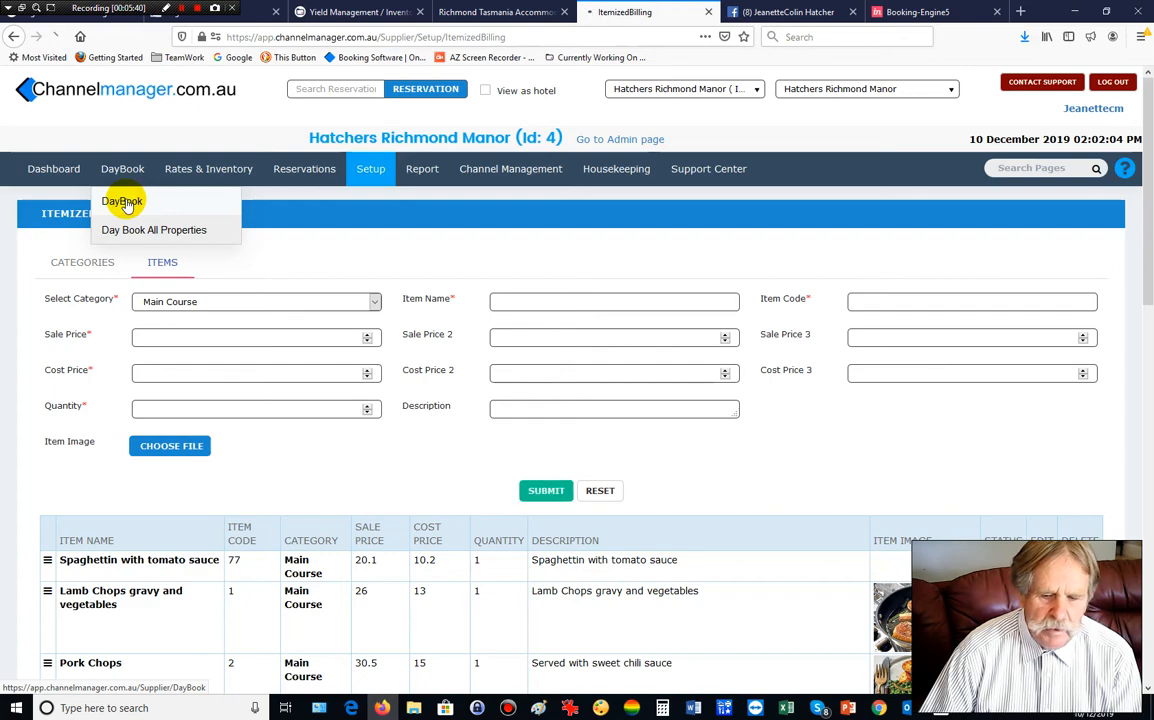
From the DayBook, open Stone Cottage's 'tes' booking and view its daily charges table.
click(123, 202)
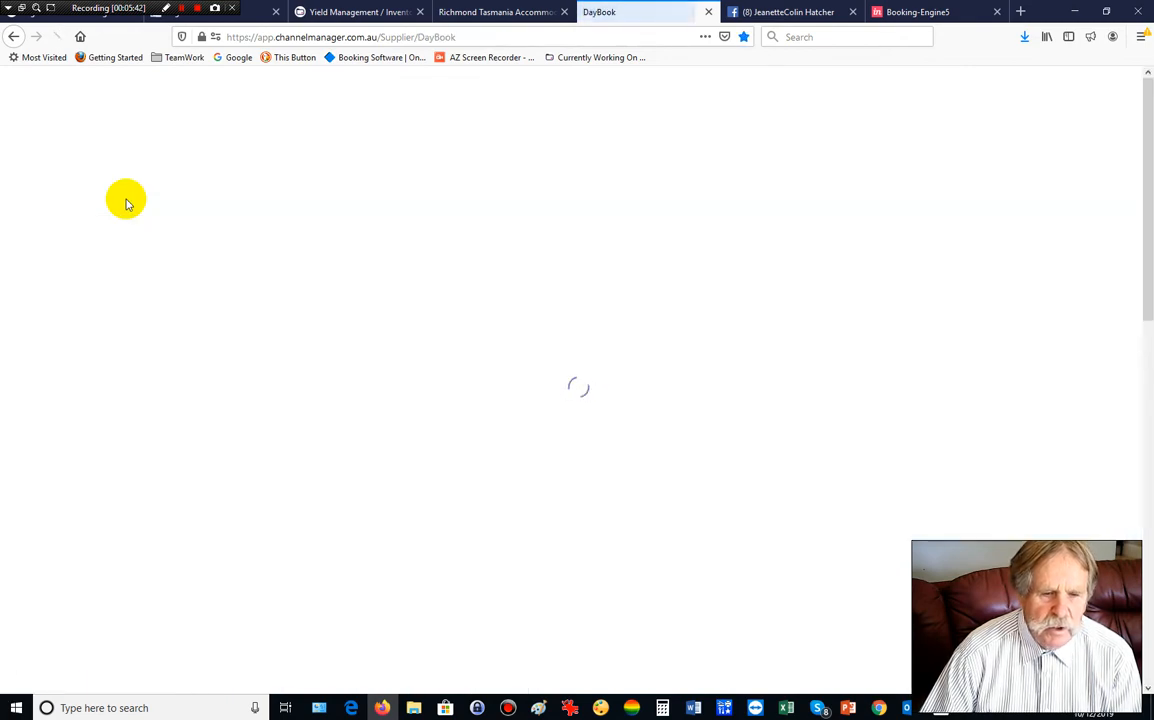
scroll(213, 252, down, 3)
scroll(213, 252, down, 3)
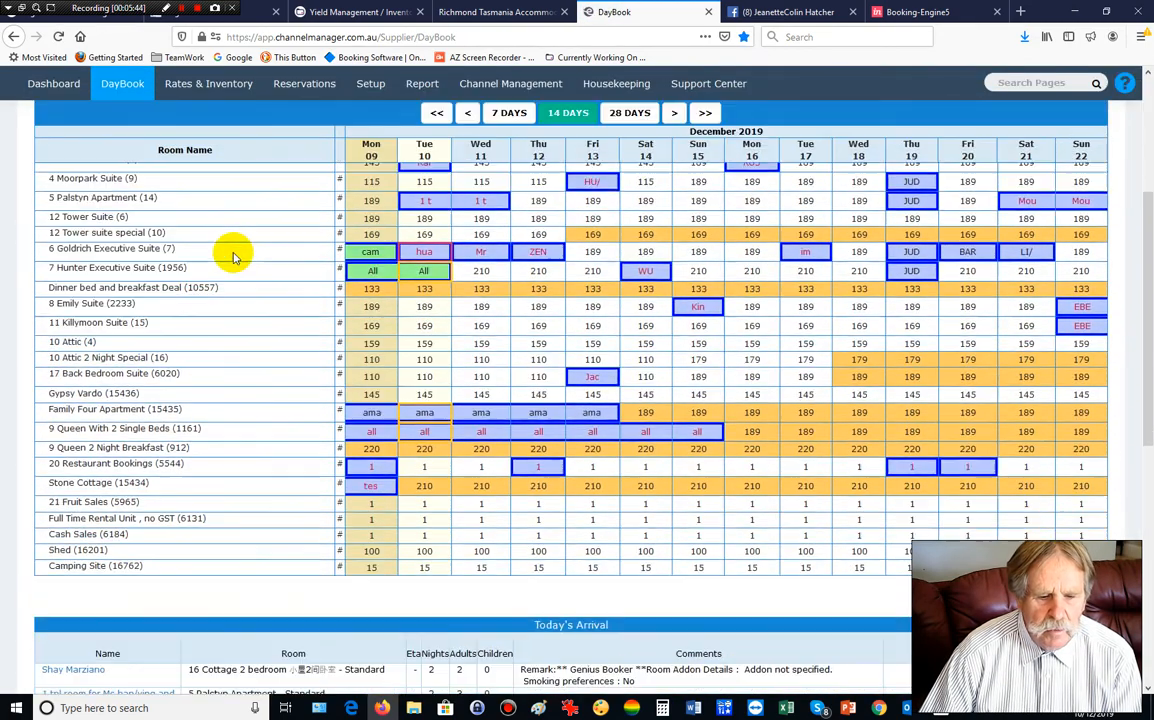
click(371, 472)
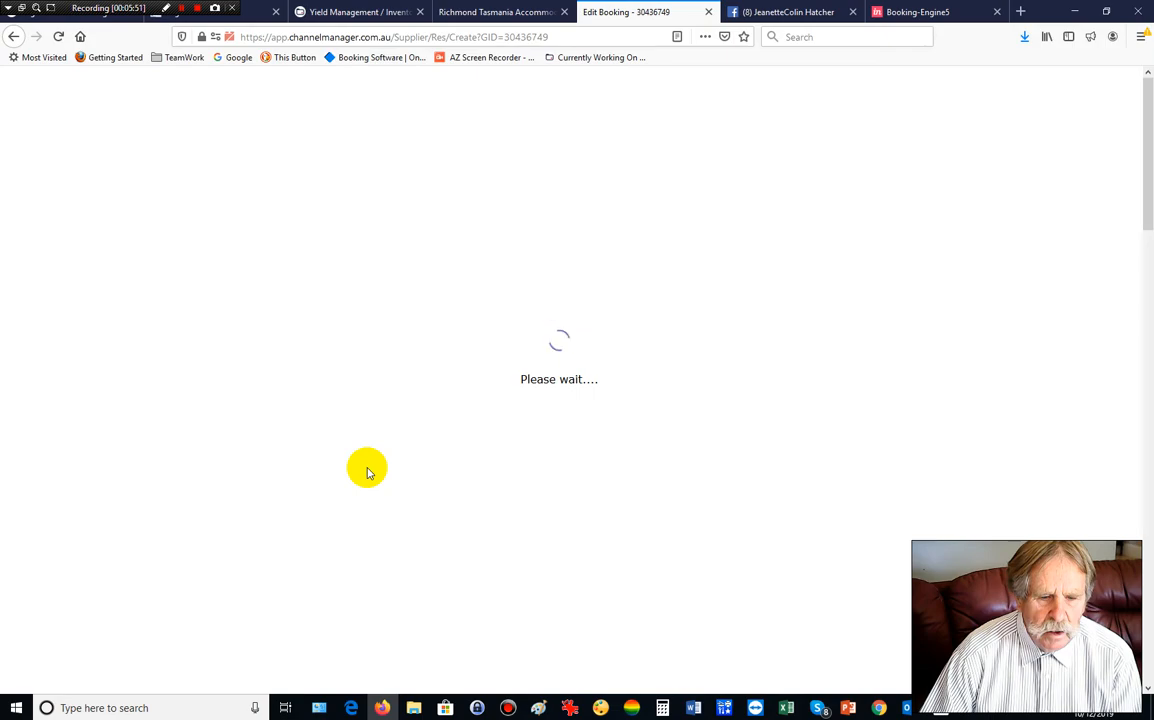
scroll(367, 472, down, 7)
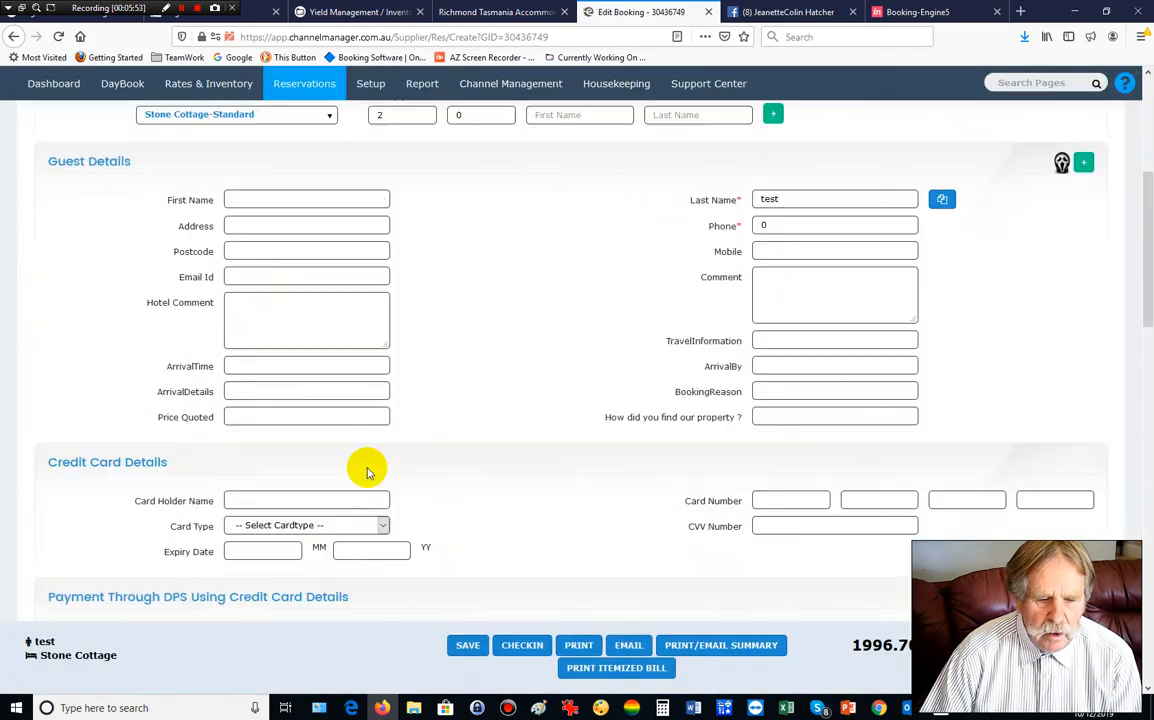
scroll(367, 472, down, 8)
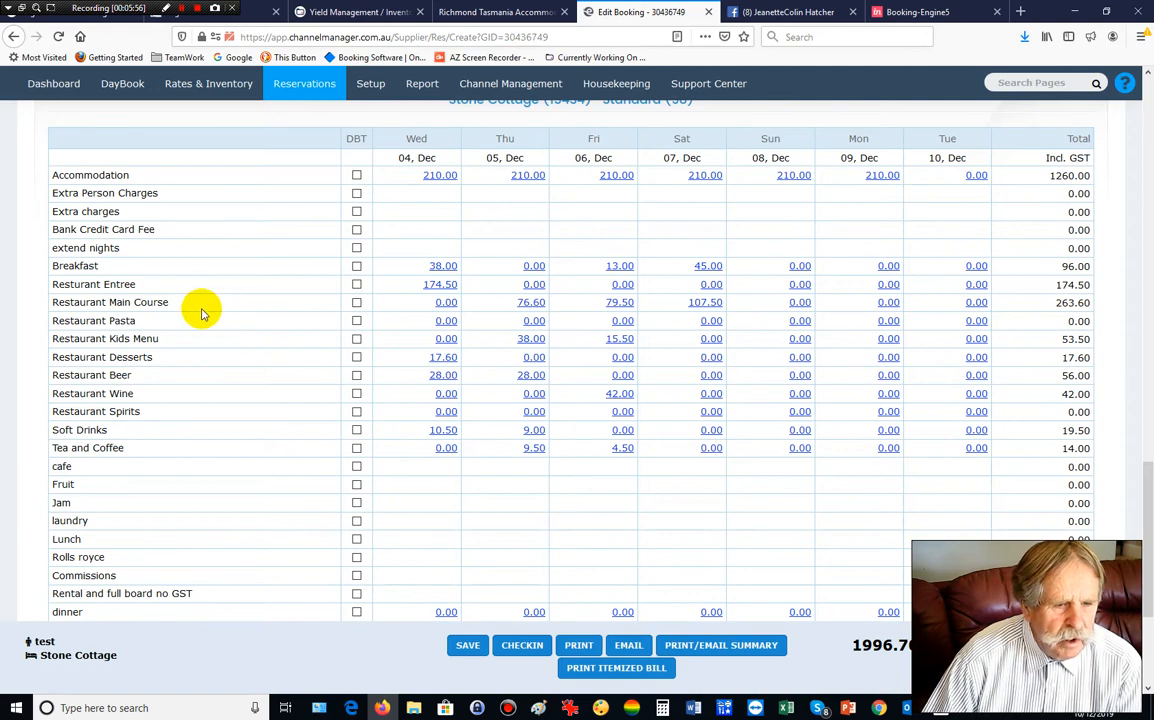
Itemize Wed 04 Dec's main course as three Spaghettin with tomato sauce (60.30) and save.
click(446, 303)
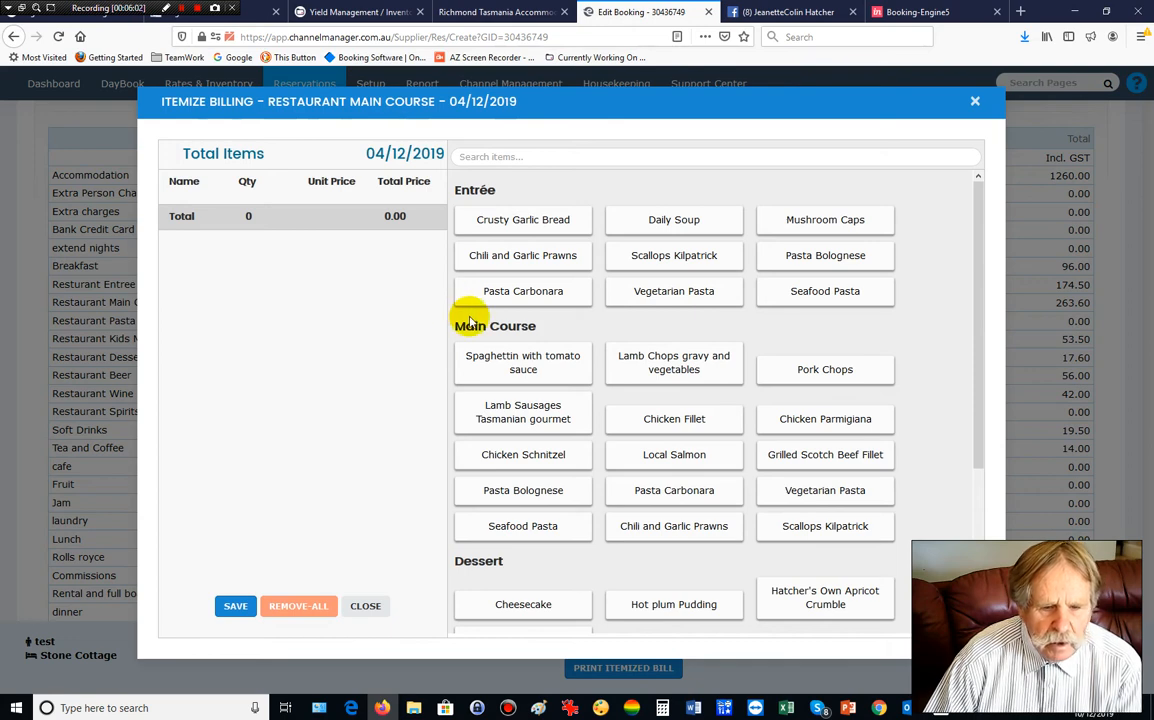
click(543, 362)
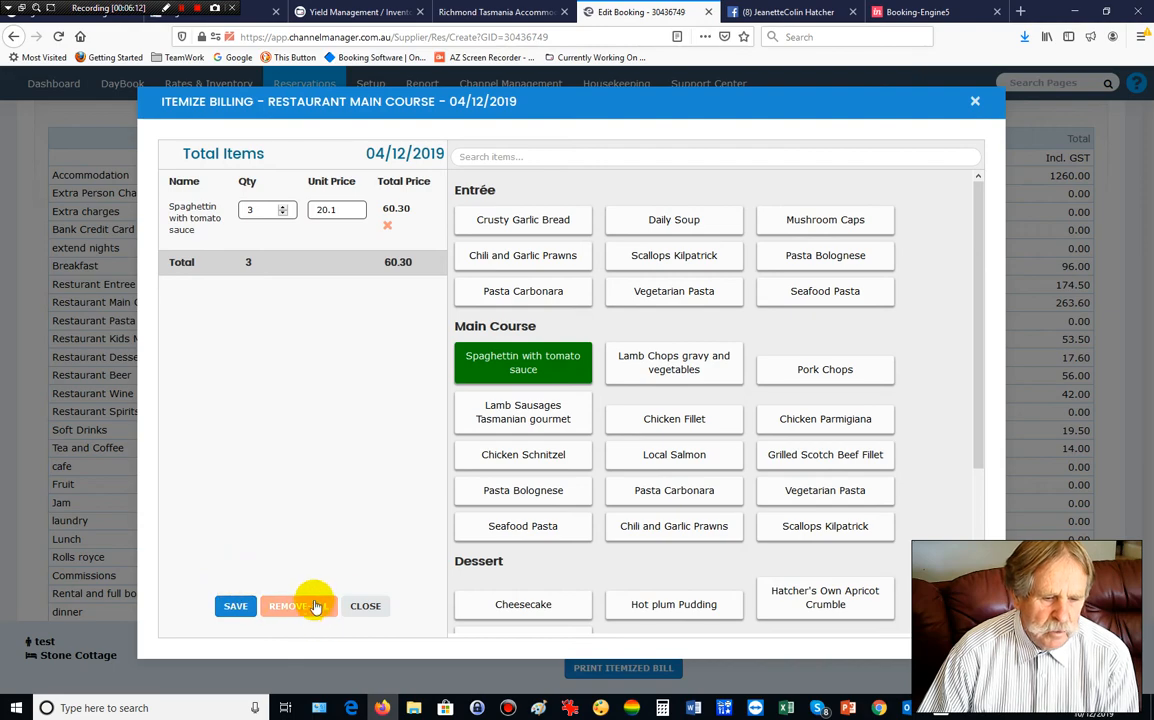
click(236, 607)
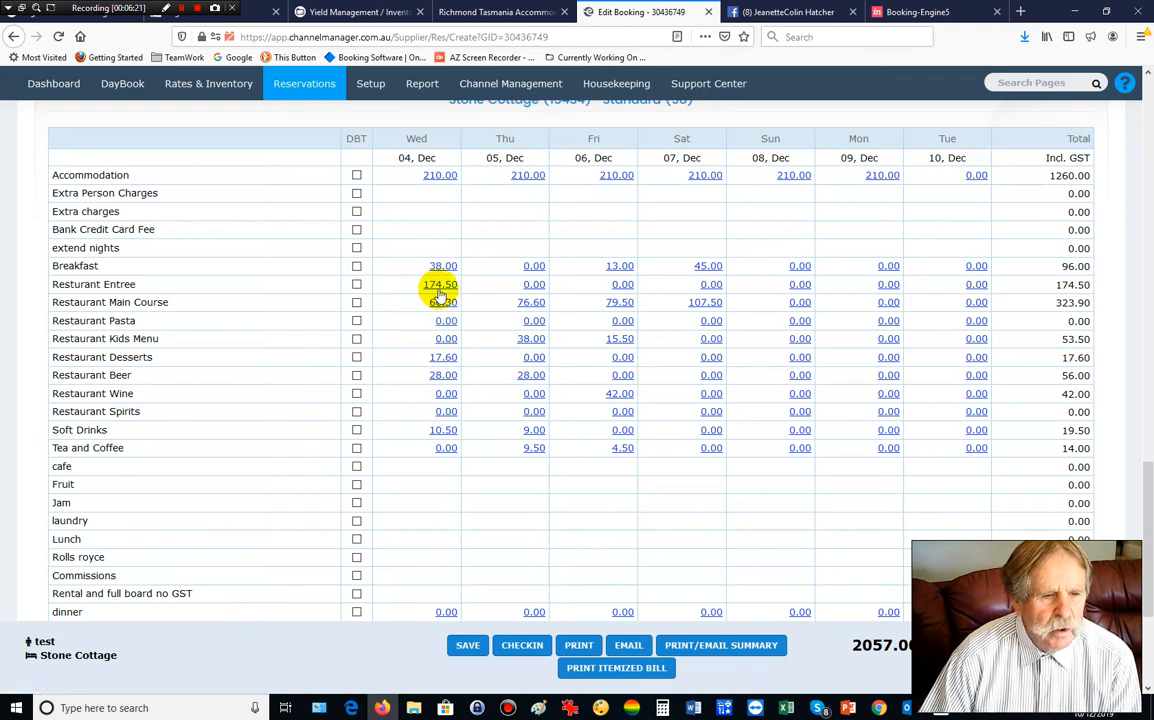
scroll(396, 455, up, 2)
scroll(396, 455, down, 5)
scroll(396, 455, up, 10)
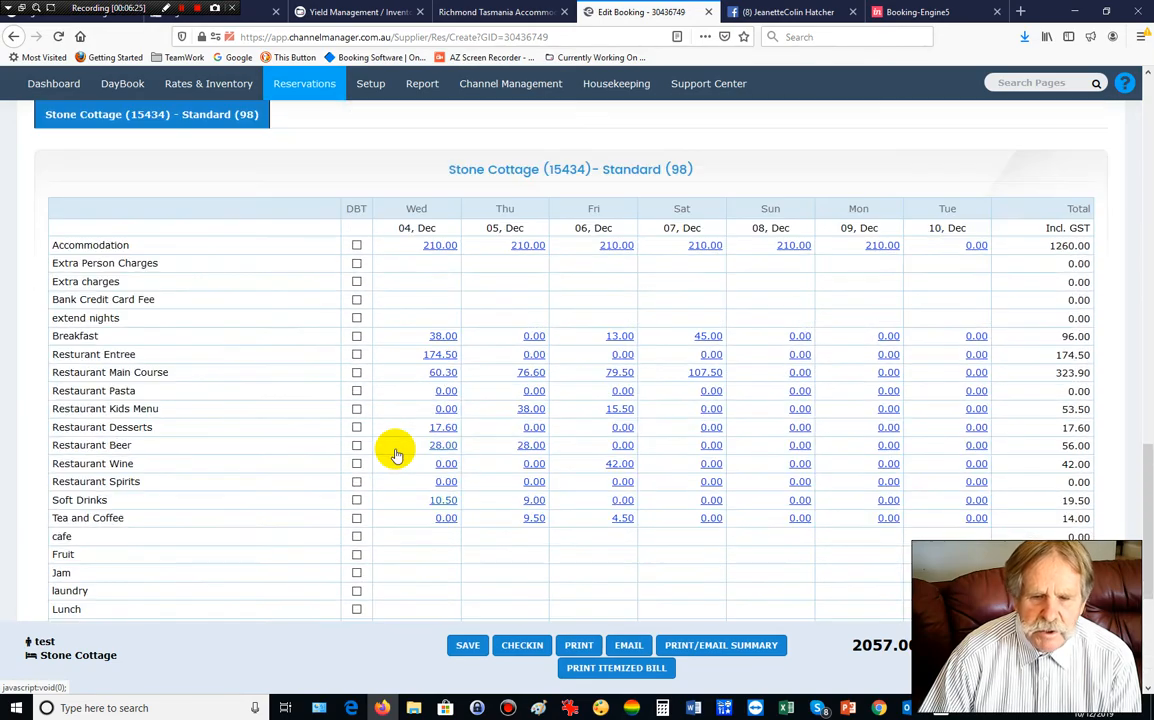
scroll(396, 455, up, 10)
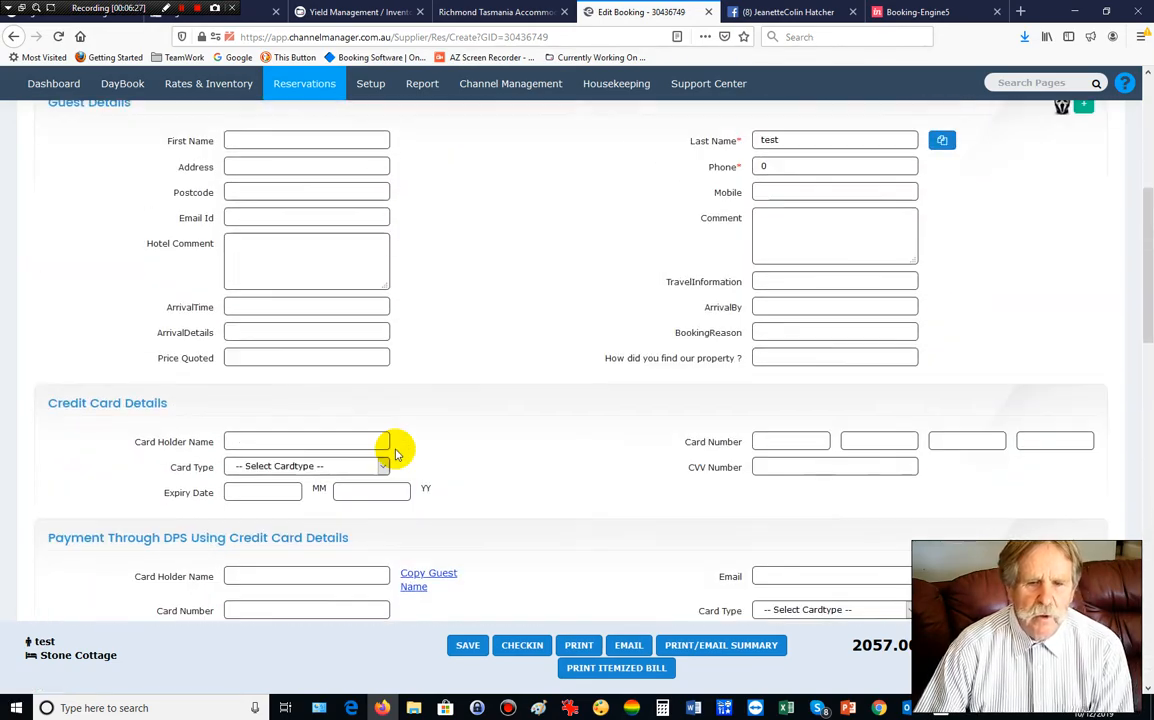